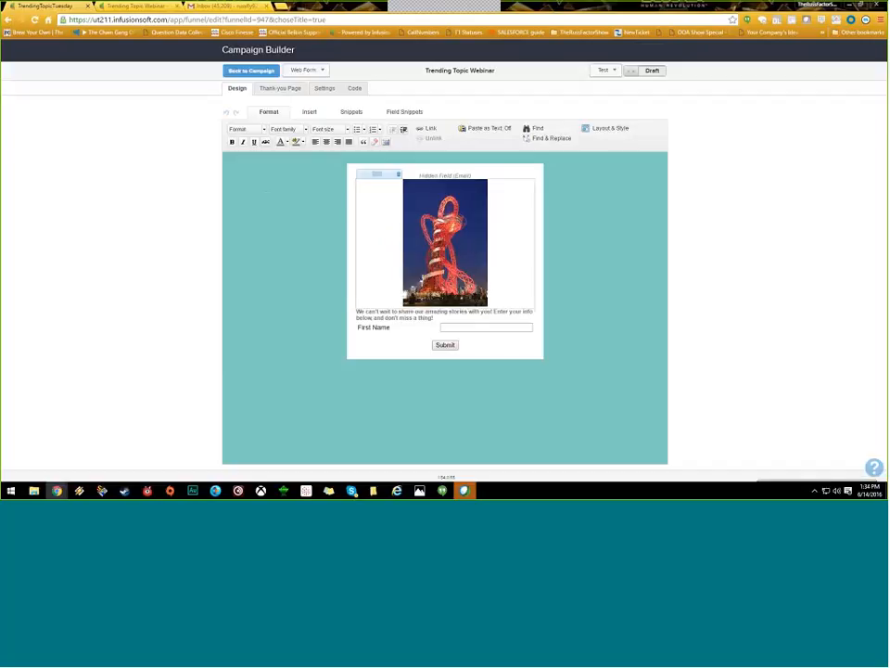
# Step: Drag the Email snippet below First Name and save its field settings
pyautogui.click(399, 112)
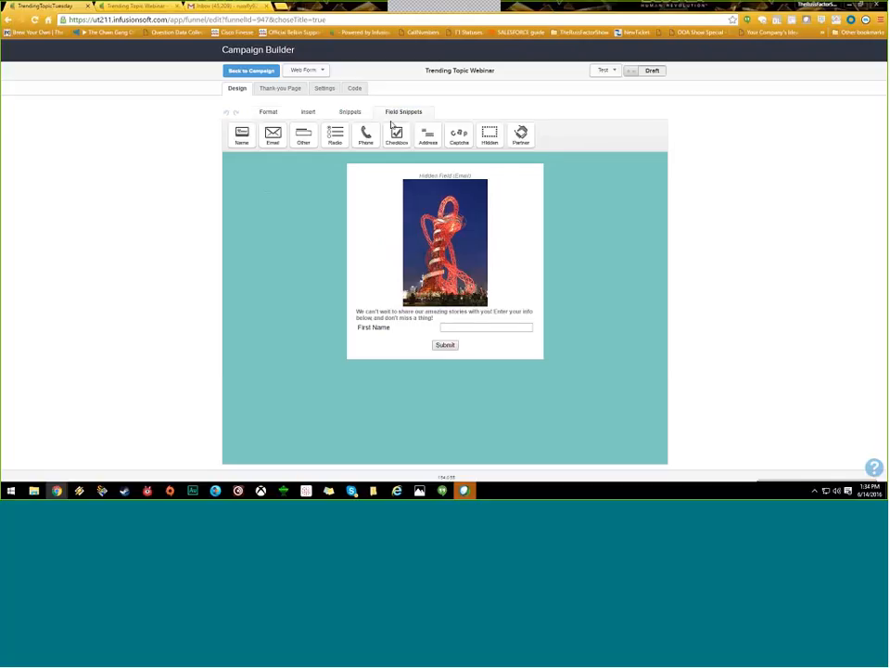
pyautogui.moveTo(273, 135); pyautogui.dragTo(402, 340)
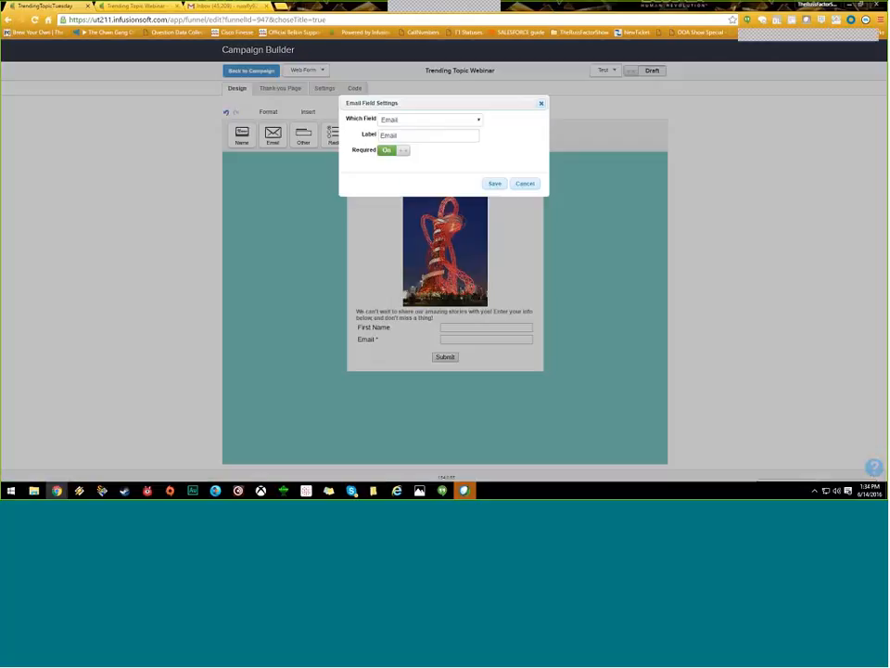
pyautogui.click(495, 183)
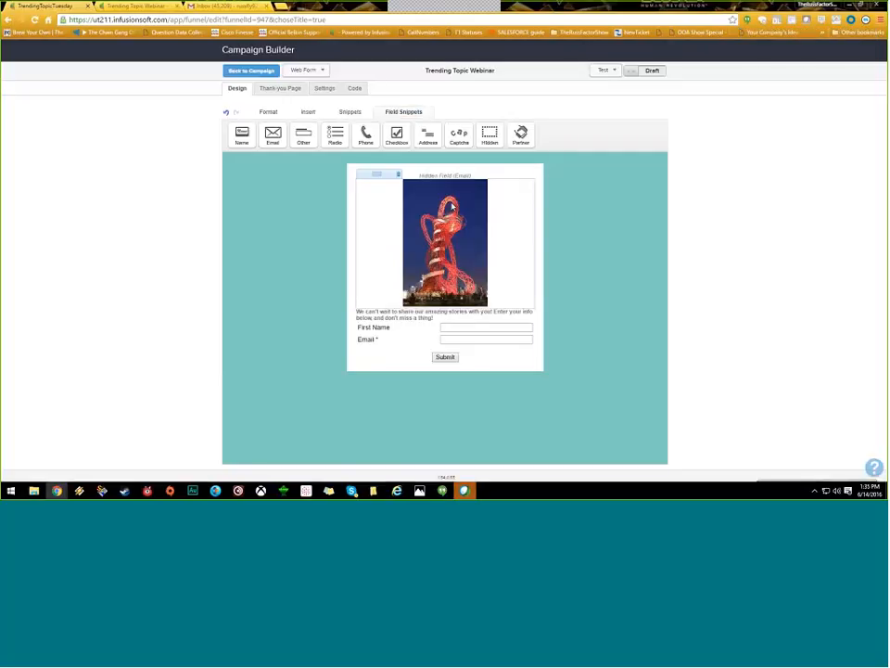
# Step: Open the hidden email field's settings and close them unchanged
pyautogui.moveTo(399, 170)
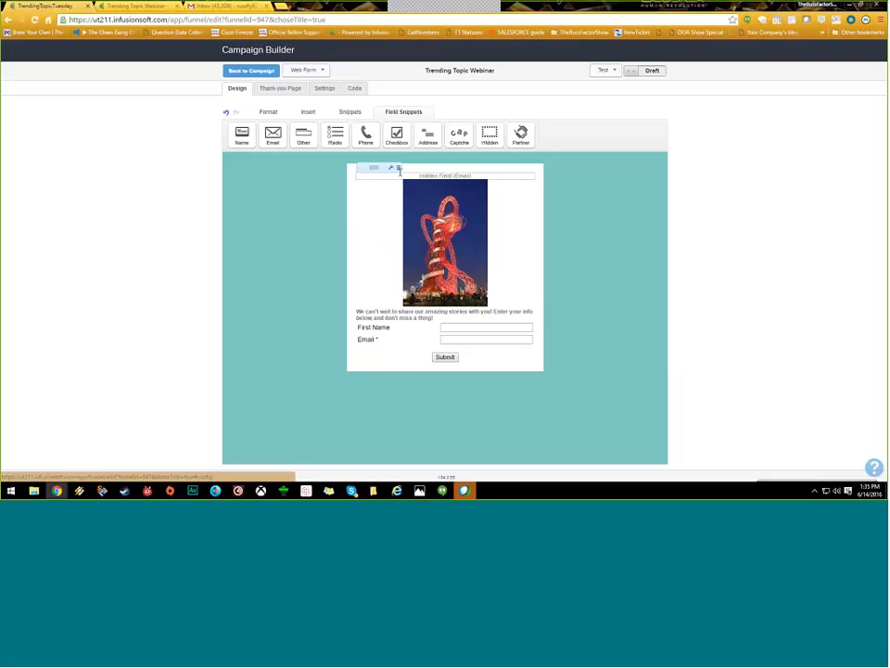
pyautogui.click(391, 169)
pyautogui.click(541, 102)
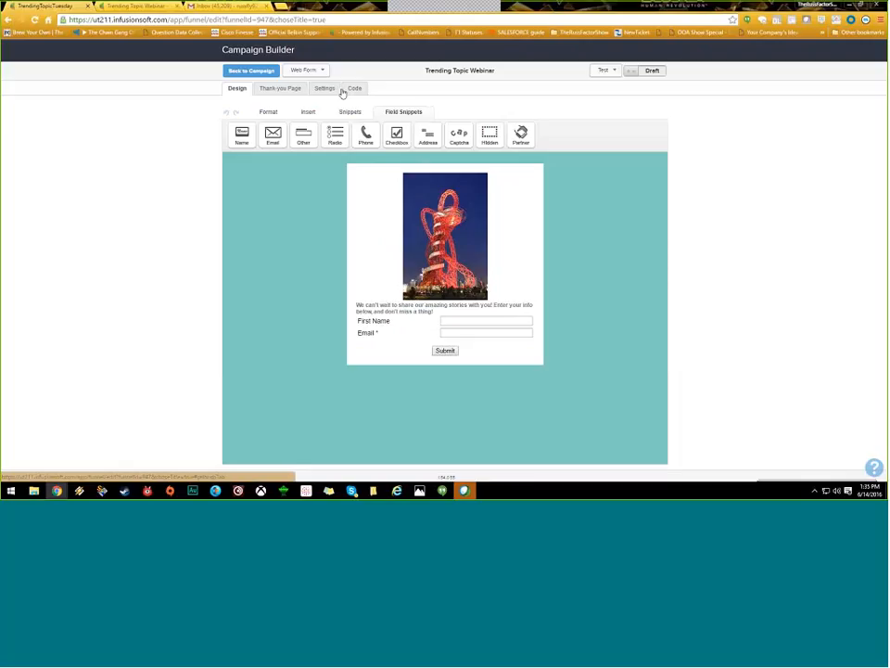
# Step: Set 'Thank-you Page to Display' to the built-in 'Thank-you page' option
pyautogui.click(277, 89)
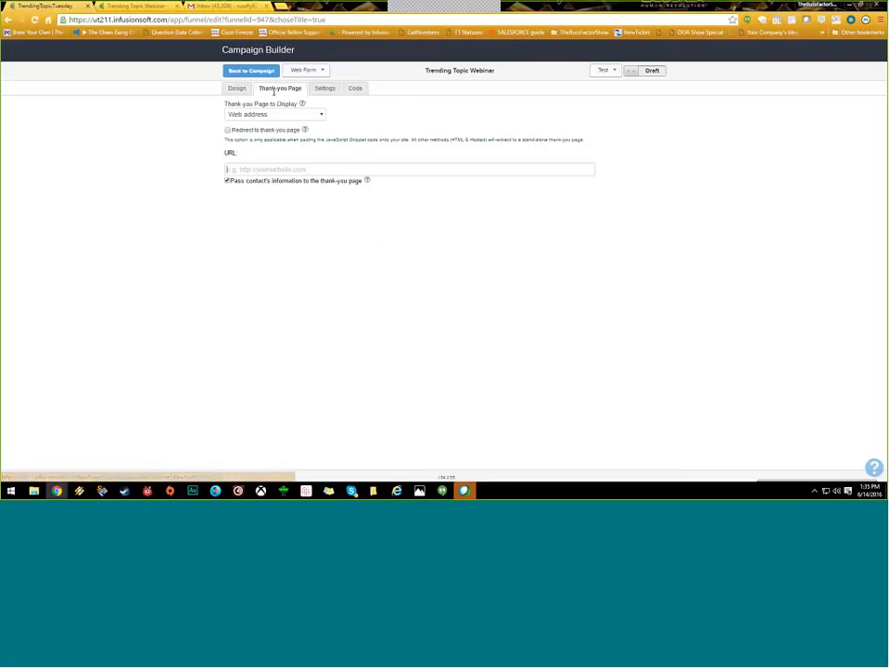
pyautogui.click(275, 114)
pyautogui.click(275, 126)
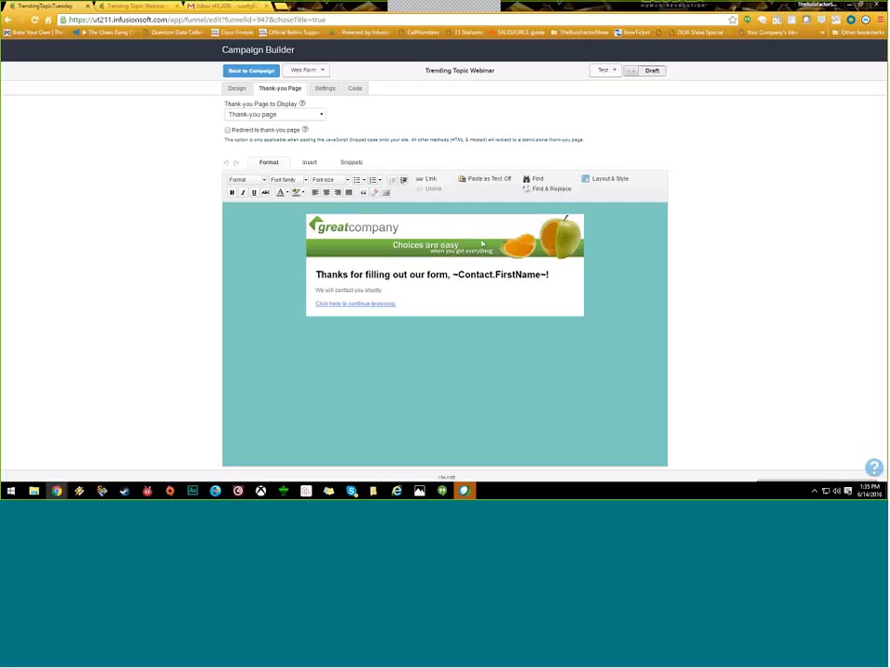
pyautogui.click(318, 114)
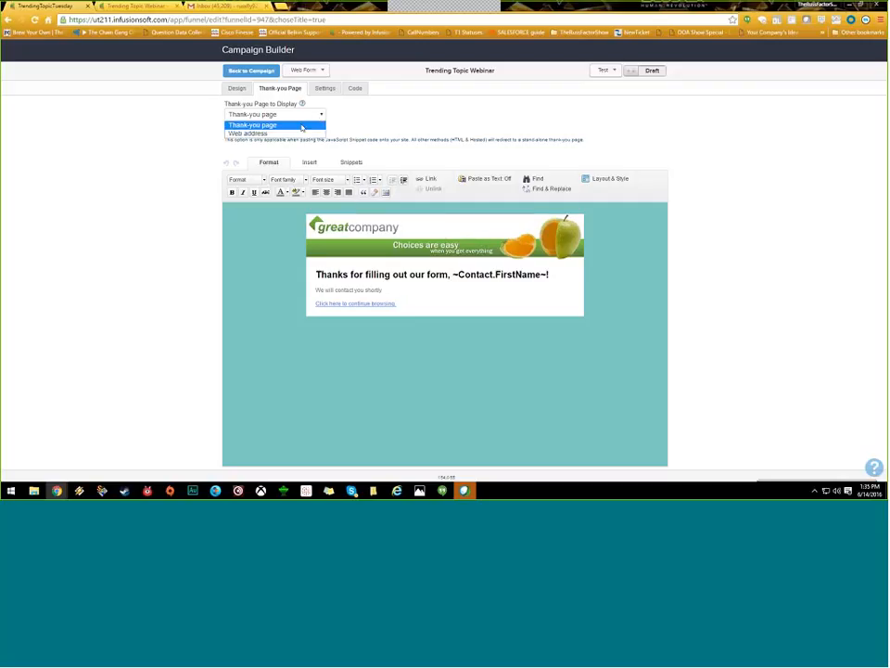
pyautogui.click(302, 126)
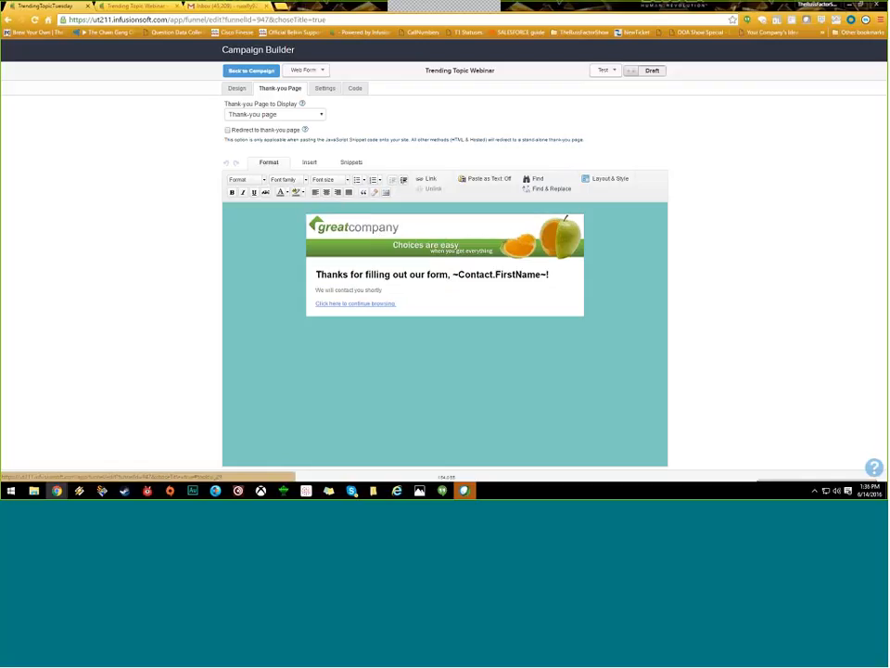
pyautogui.click(235, 89)
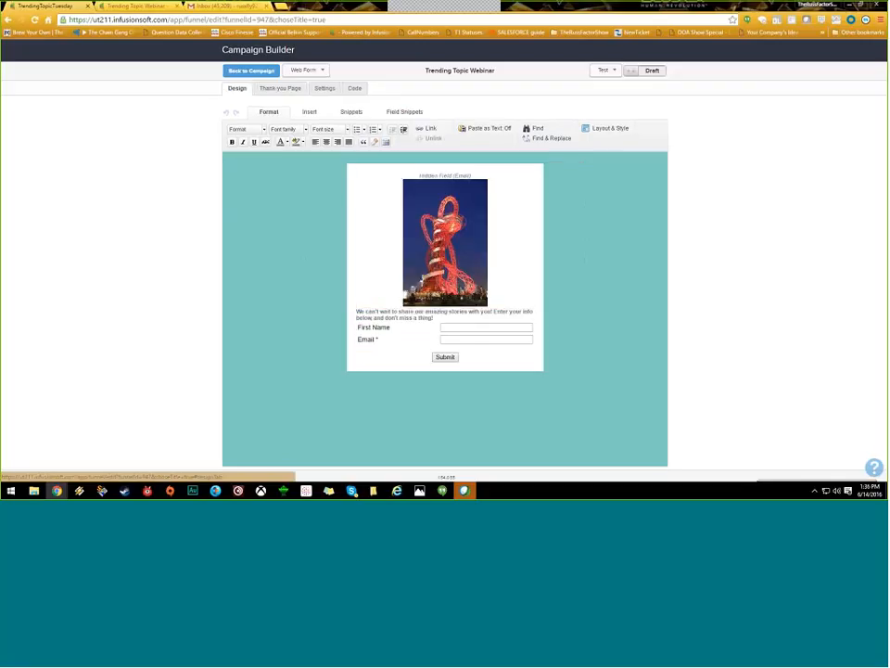
pyautogui.click(280, 88)
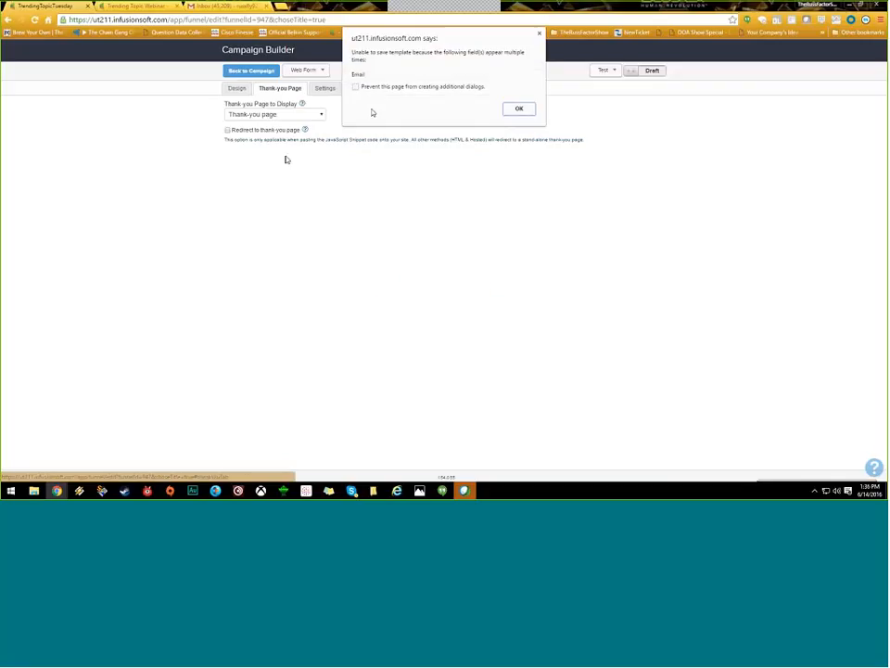
pyautogui.click(517, 109)
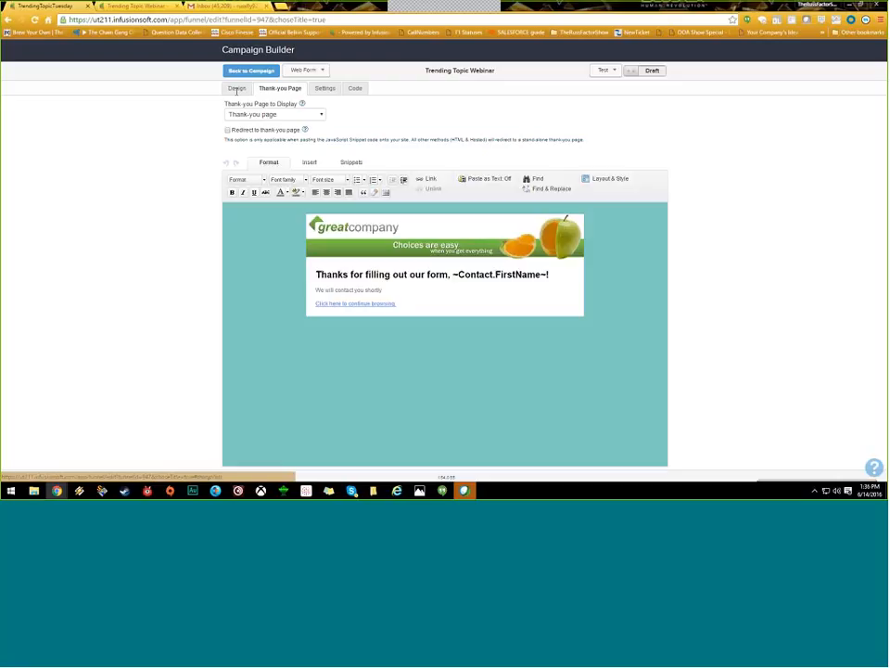
pyautogui.click(236, 92)
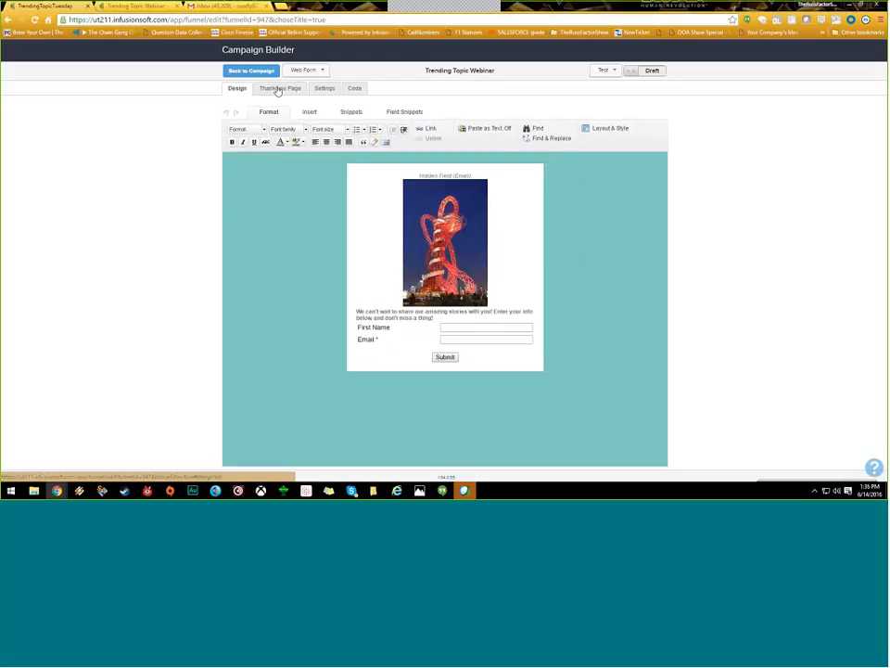
pyautogui.click(278, 90)
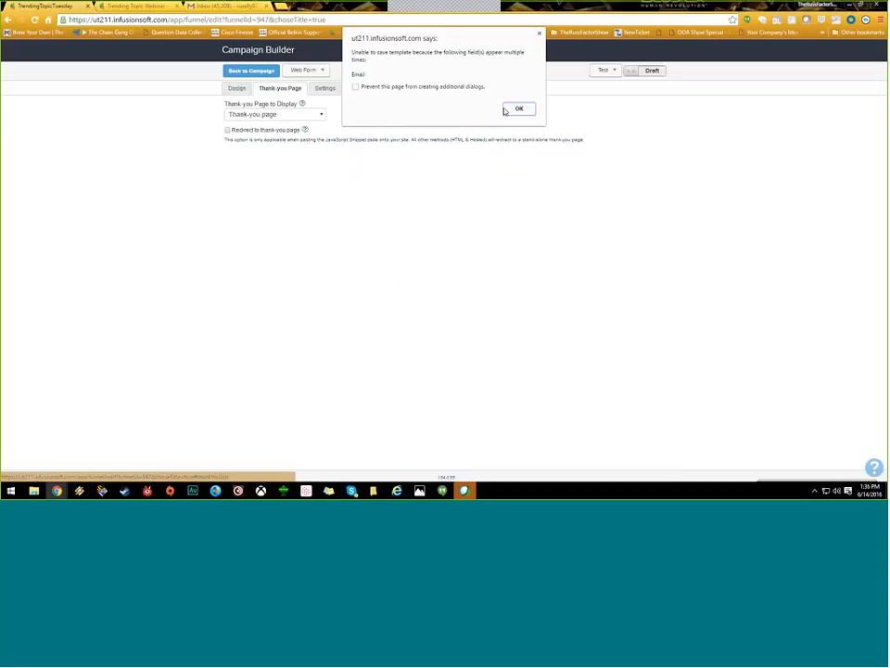
pyautogui.click(516, 109)
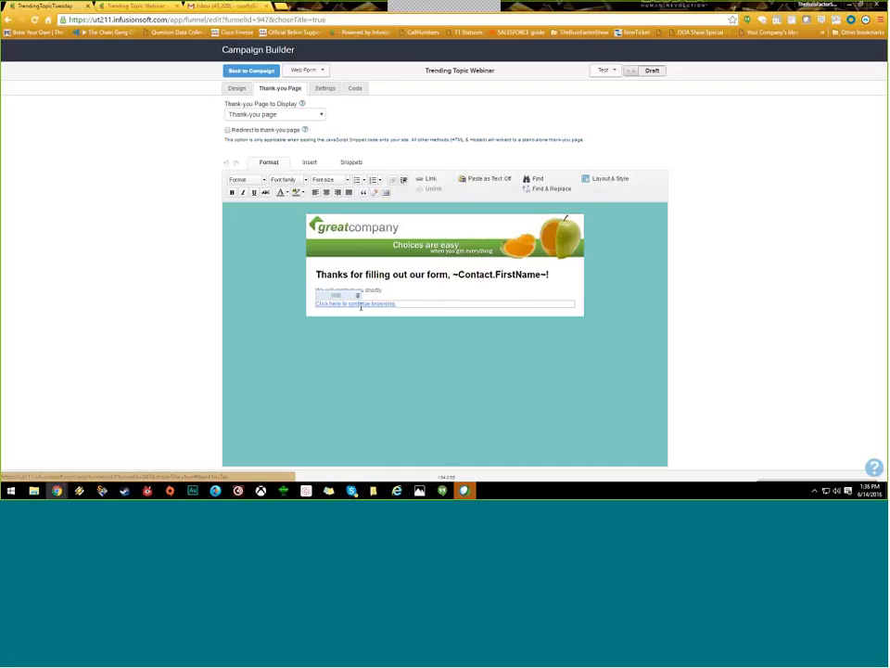
# Step: Switch the thank-you page to 'Web address' and uncheck passing the contact's information
pyautogui.click(293, 116)
pyautogui.click(278, 133)
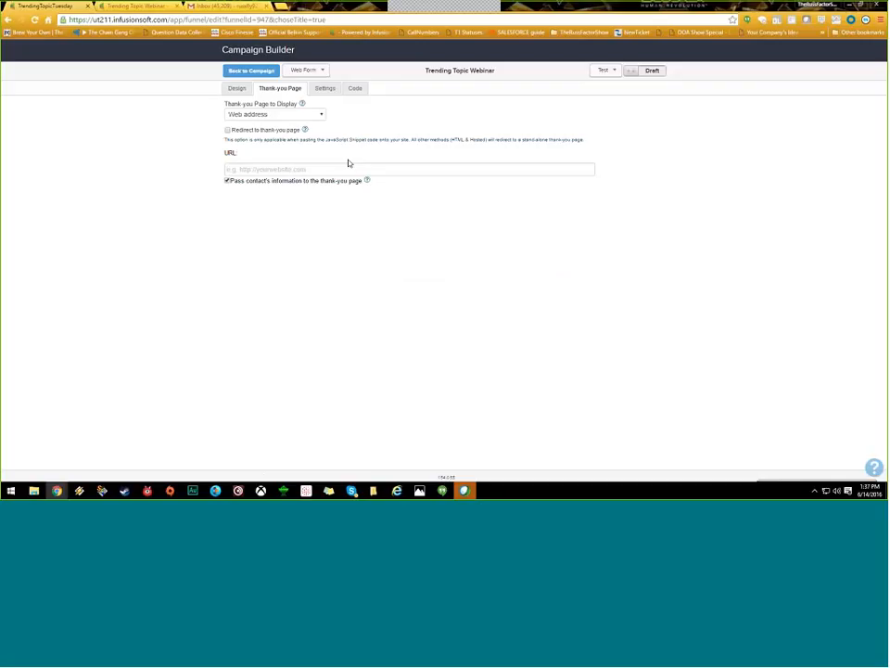
pyautogui.click(229, 180)
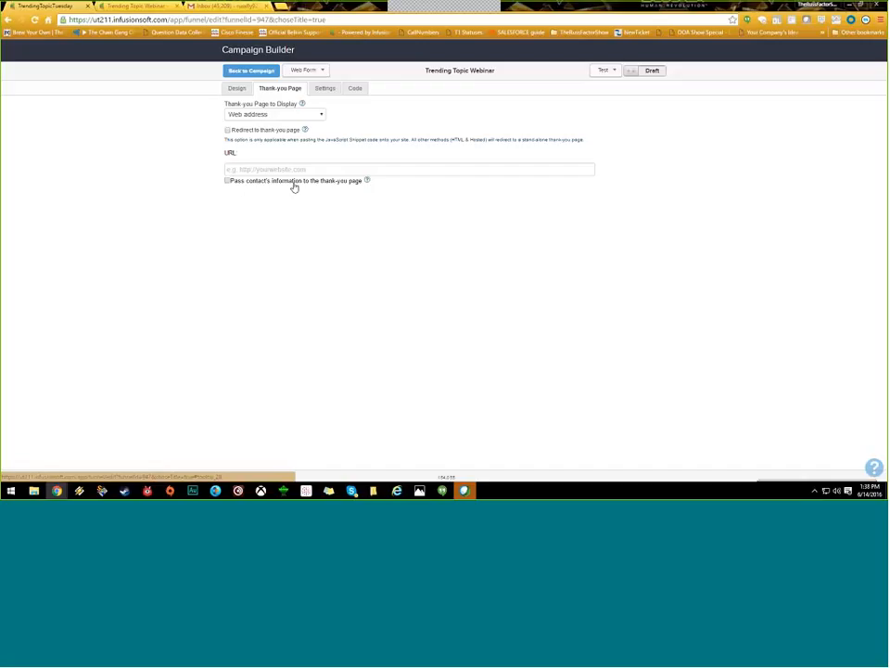
# Step: Re-check 'Pass contact's information to the thank-you page', leaving the URL field blank
pyautogui.moveTo(368, 182)
pyautogui.click(343, 180)
pyautogui.click(269, 169)
pyautogui.rightClick(261, 169)
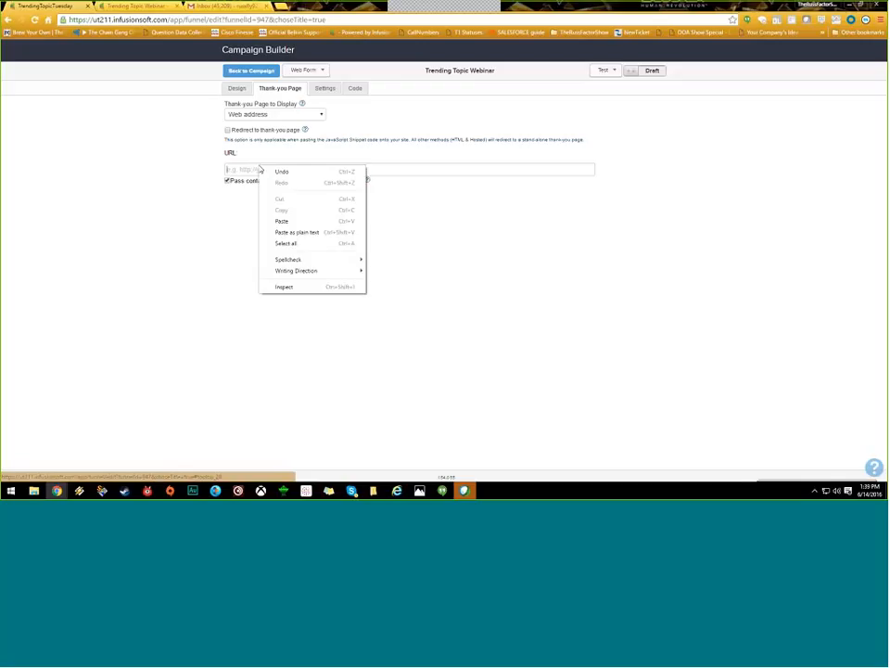
pyautogui.click(242, 169)
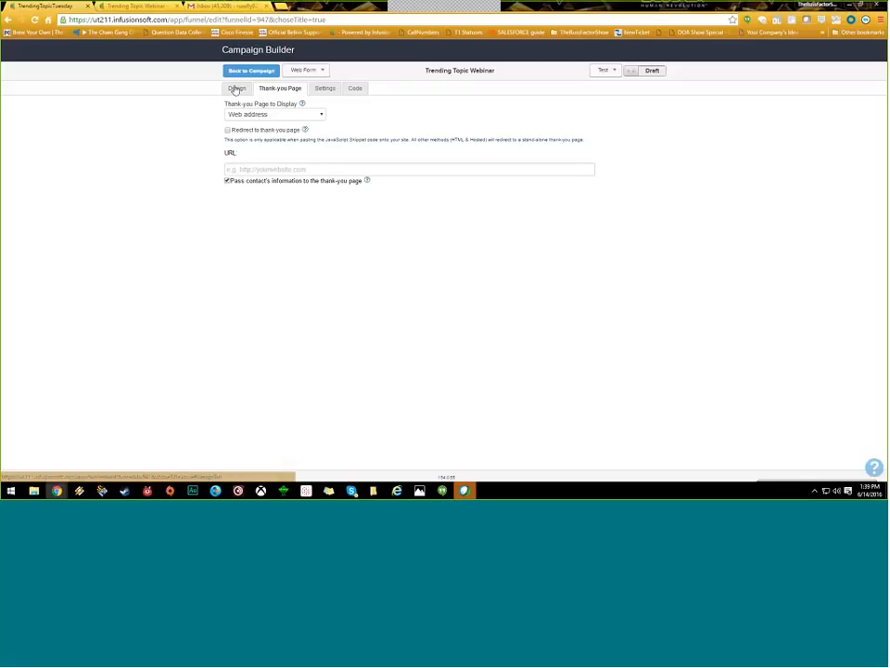
# Step: Delete the Hidden email, Email and First Name fields from the form design
pyautogui.click(235, 89)
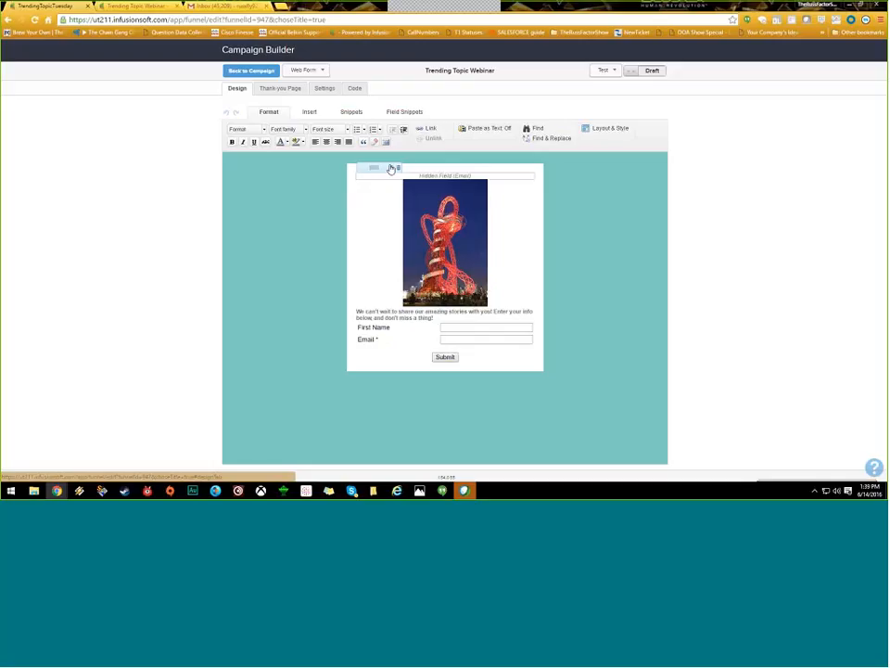
pyautogui.click(396, 168)
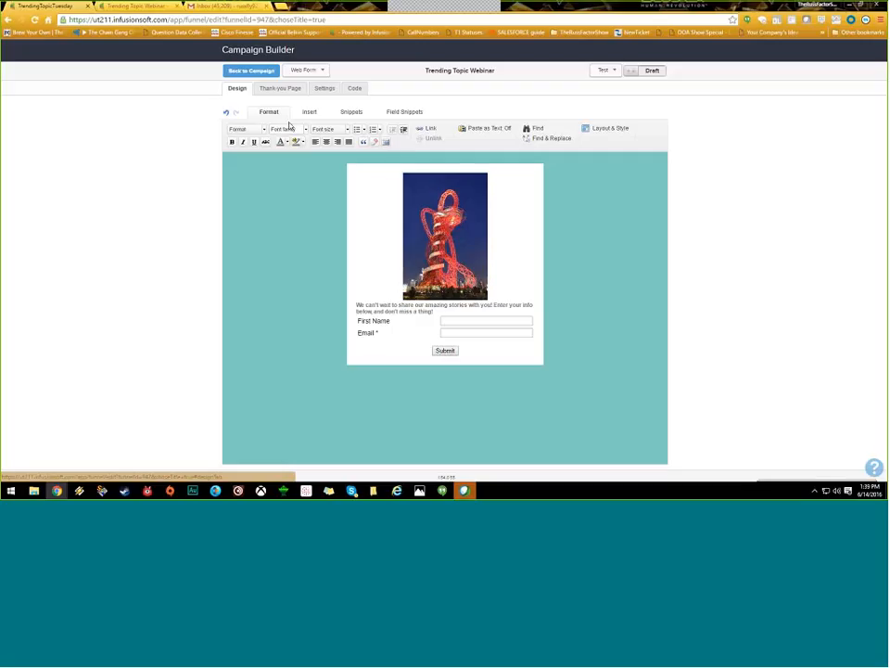
pyautogui.click(269, 89)
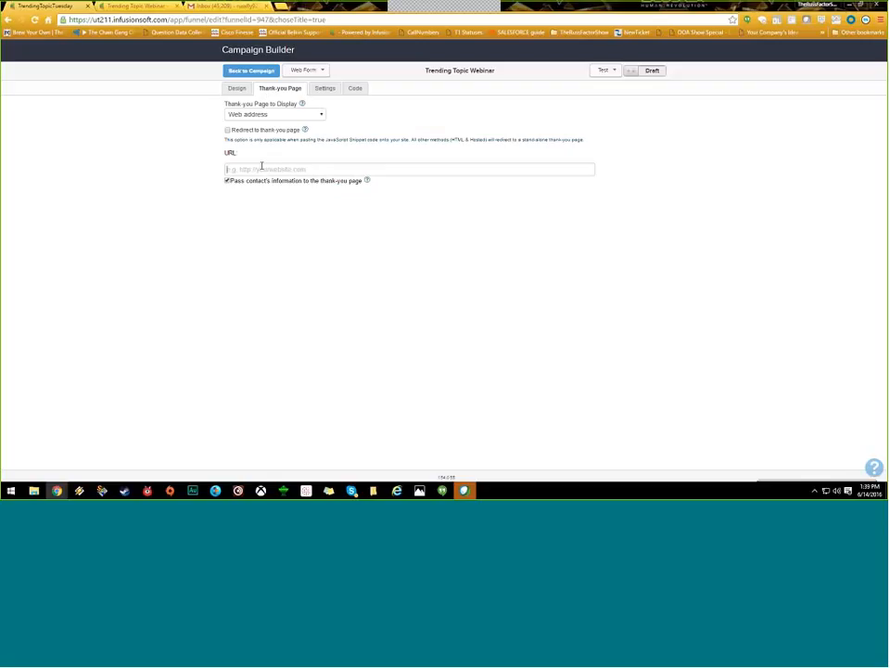
pyautogui.click(237, 89)
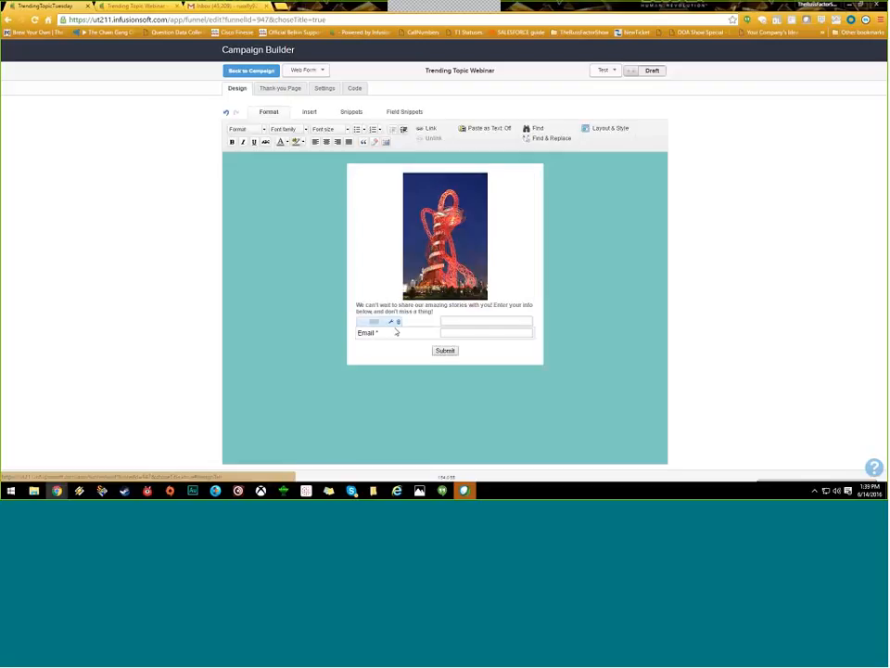
pyautogui.click(399, 321)
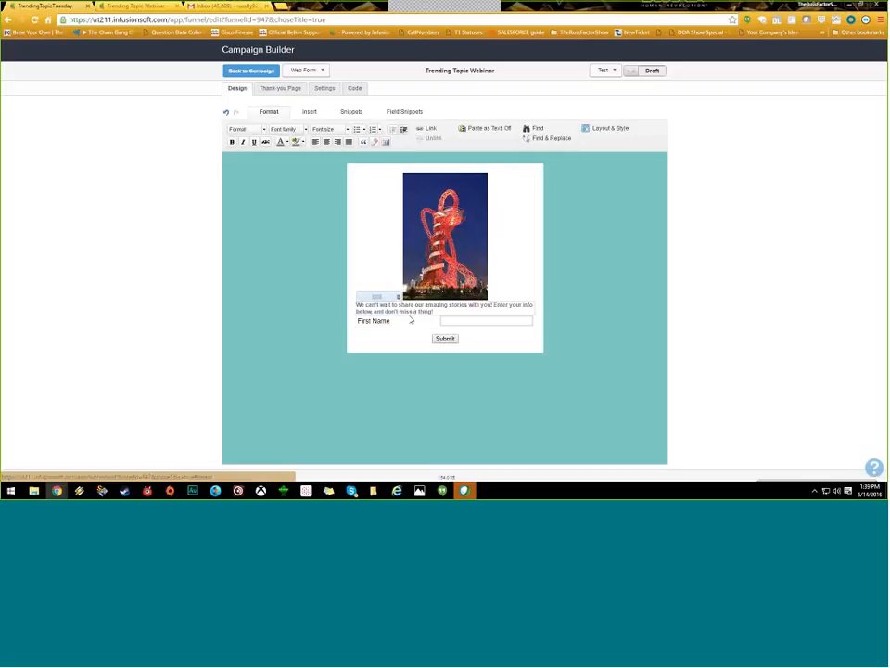
pyautogui.click(398, 310)
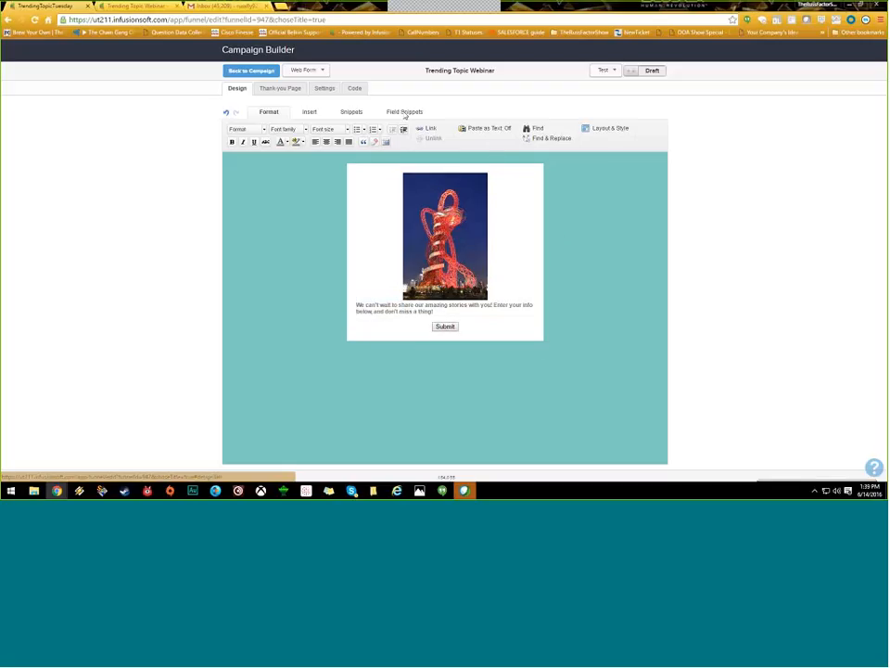
# Step: Place a Hidden field at the form's top storing the contact's Email, and save it
pyautogui.click(403, 113)
pyautogui.moveTo(490, 136); pyautogui.dragTo(457, 176)
pyautogui.moveTo(494, 142); pyautogui.dragTo(454, 177)
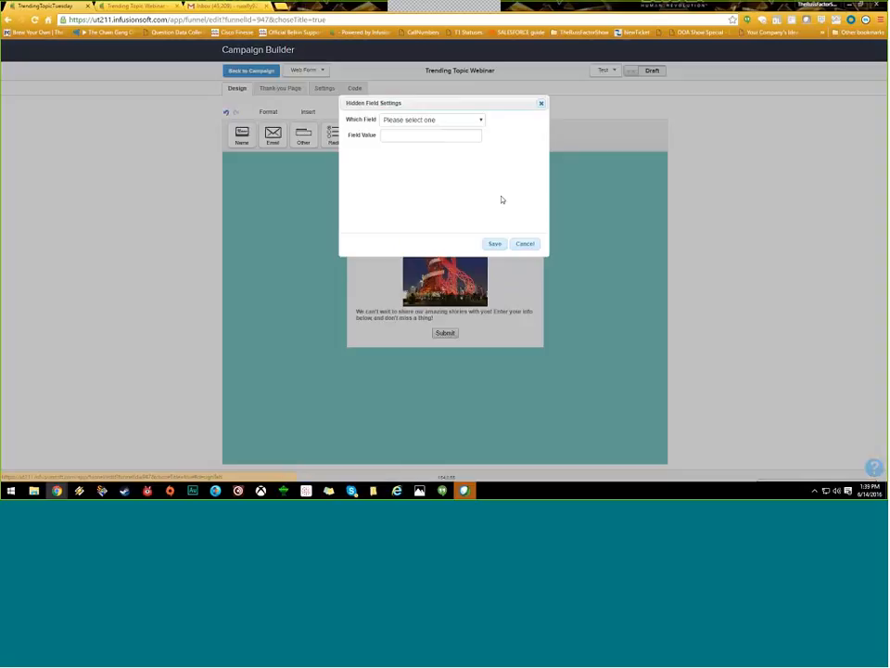
pyautogui.click(475, 120)
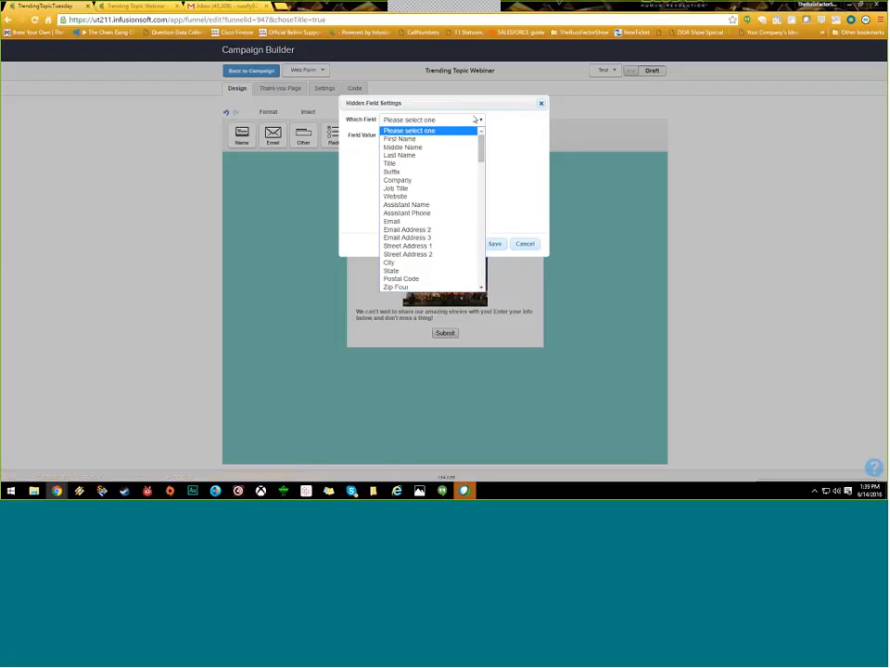
pyautogui.click(418, 222)
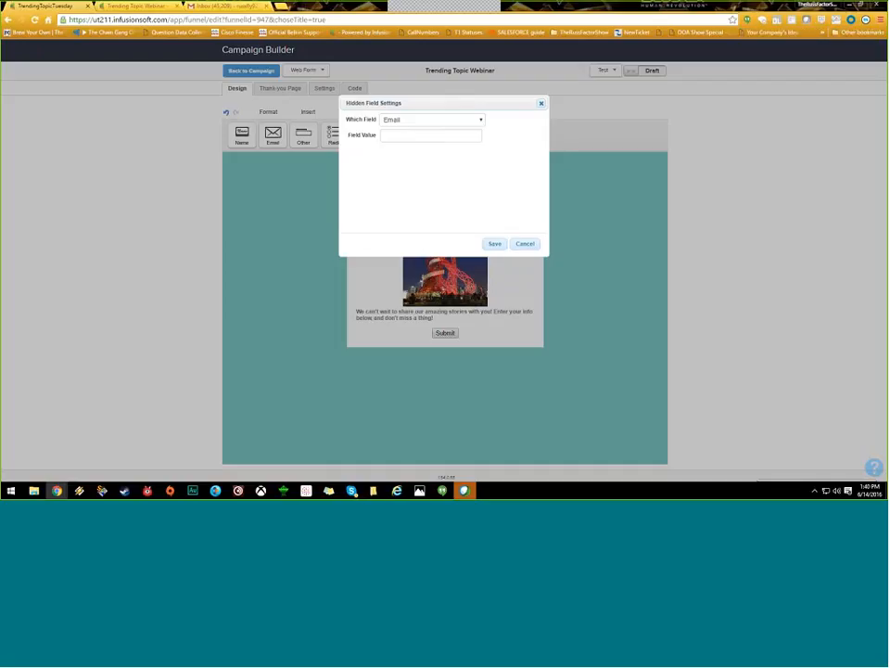
pyautogui.click(496, 244)
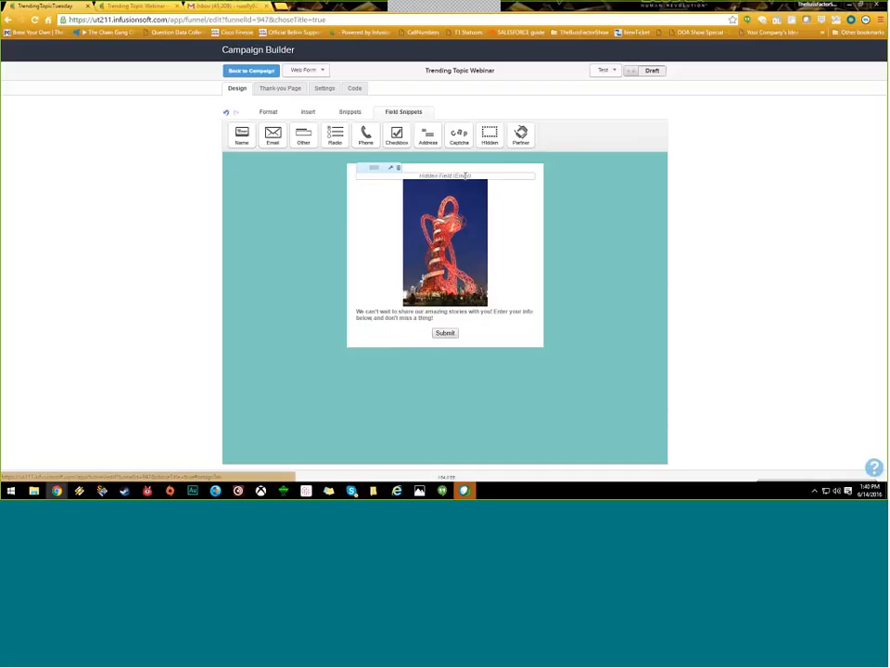
pyautogui.click(269, 88)
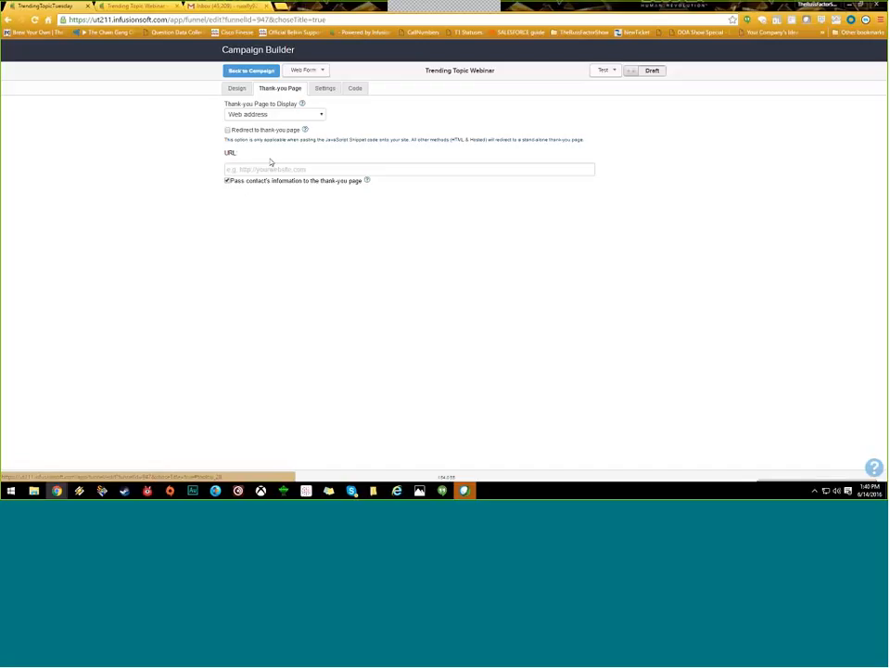
# Step: Toggle the thank-you page to 'Thank-you page' and back to 'Web address', URL left blank
pyautogui.click(320, 116)
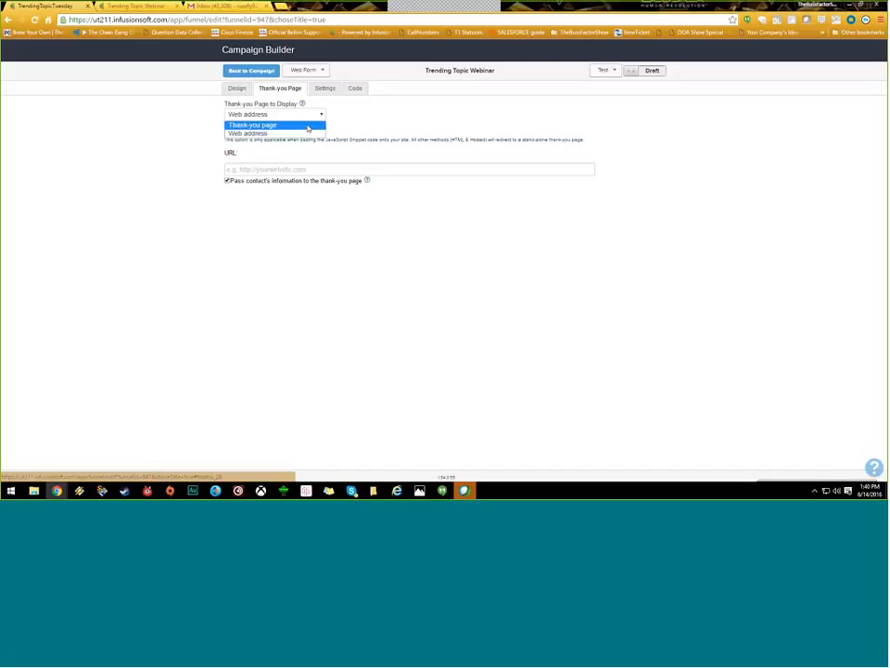
pyautogui.click(307, 126)
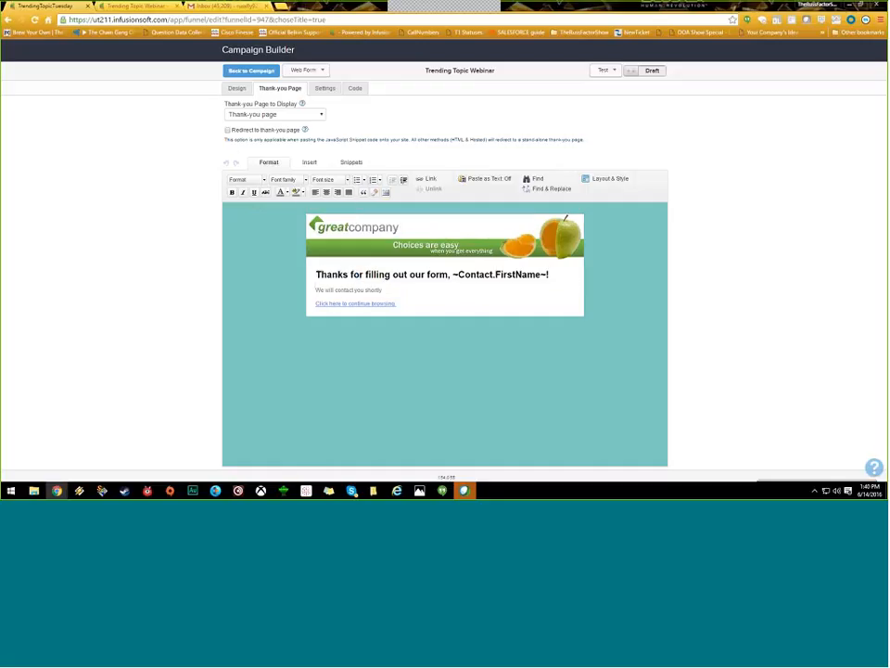
pyautogui.click(298, 114)
pyautogui.click(299, 135)
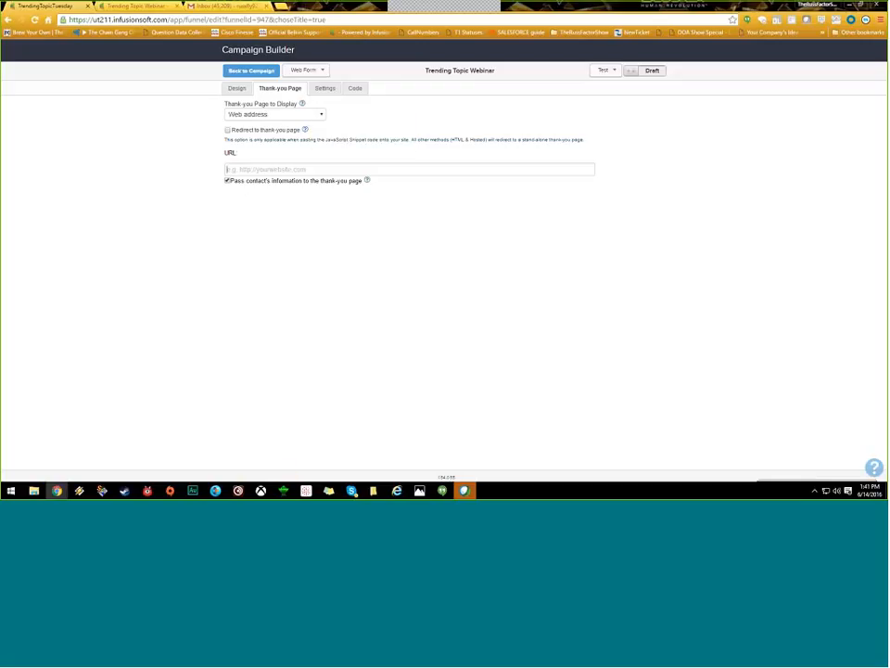
pyautogui.click(397, 167)
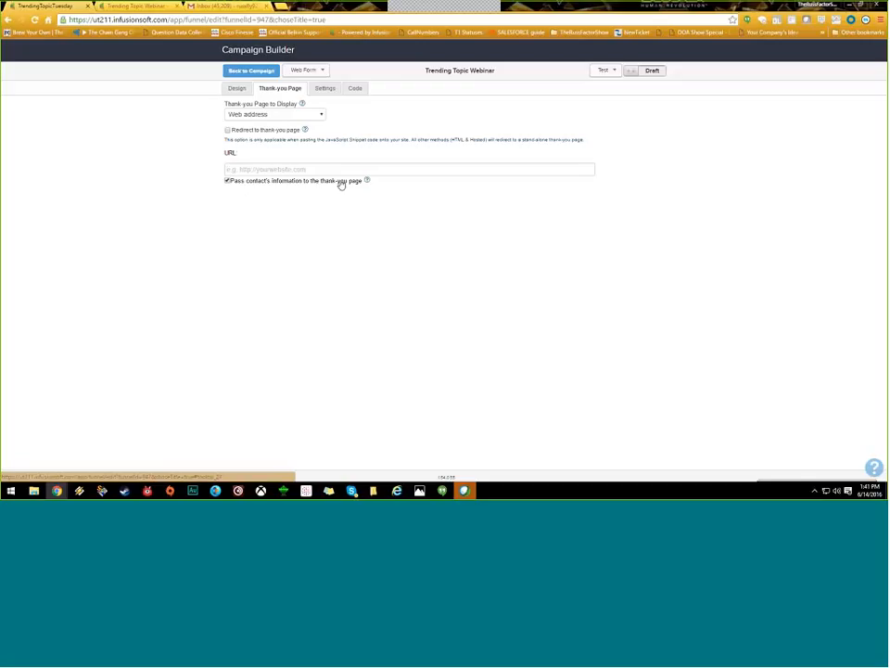
pyautogui.click(323, 88)
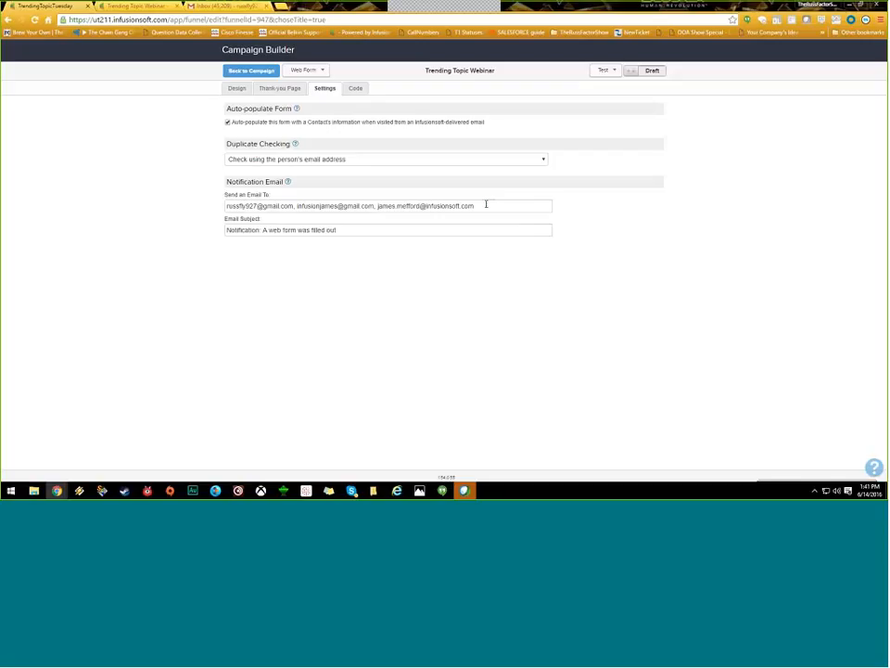
# Step: Select every address in the Send an Email To field and delete them
pyautogui.rightClick(256, 199)
pyautogui.click(247, 205)
pyautogui.hotkey('ctrl', 'a')
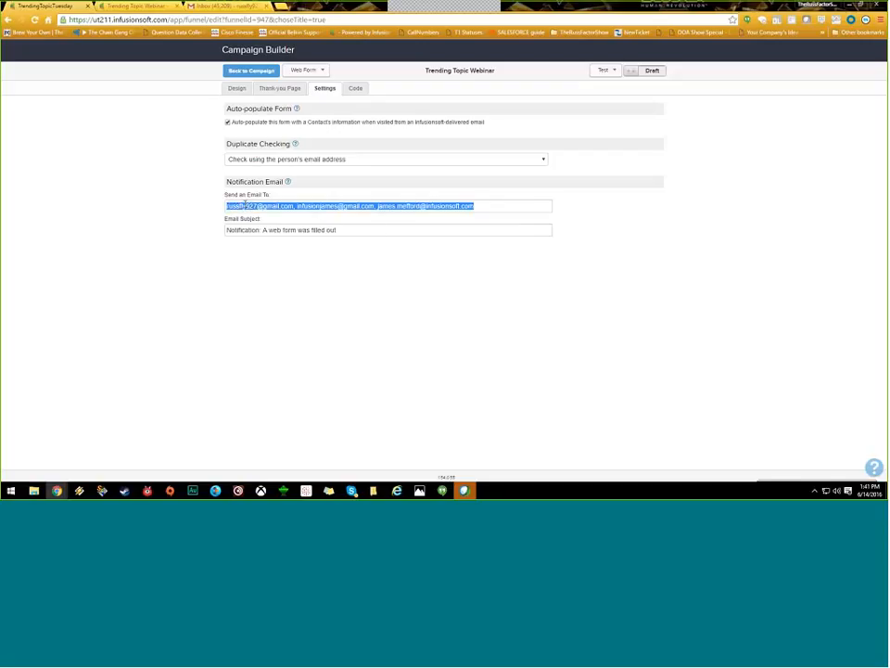
pyautogui.press('BackSpace')
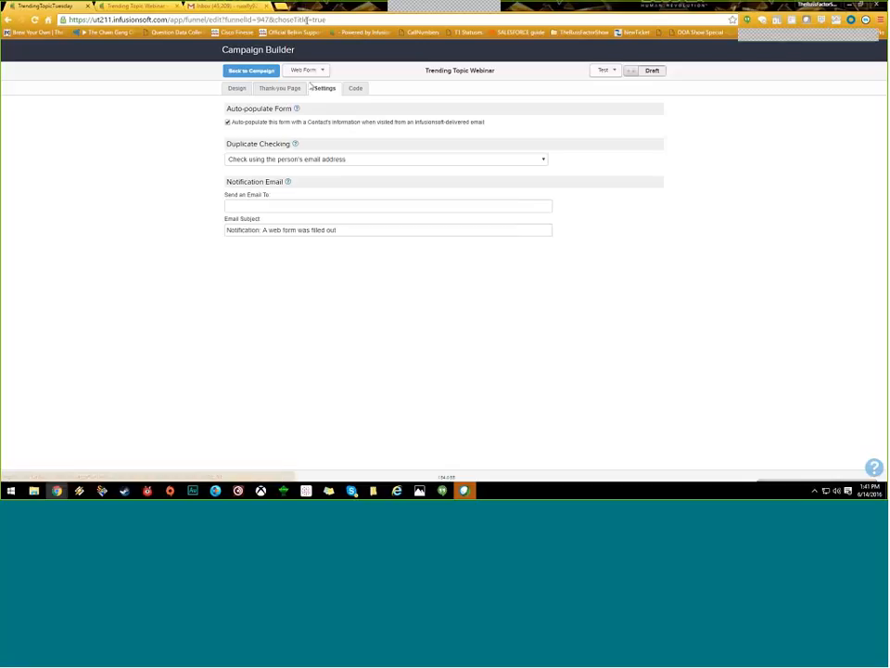
pyautogui.moveTo(297, 108)
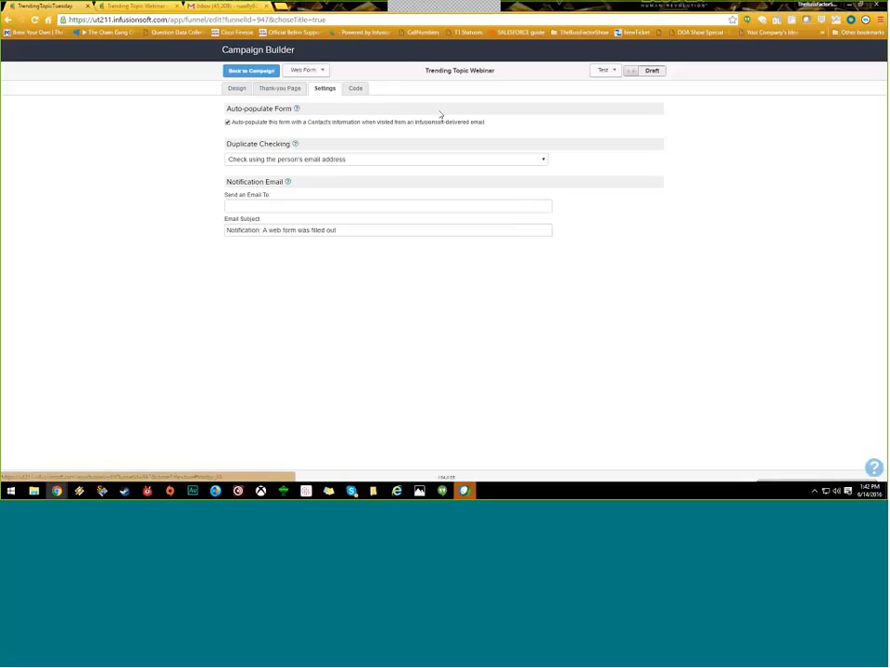
pyautogui.click(238, 90)
pyautogui.click(432, 176)
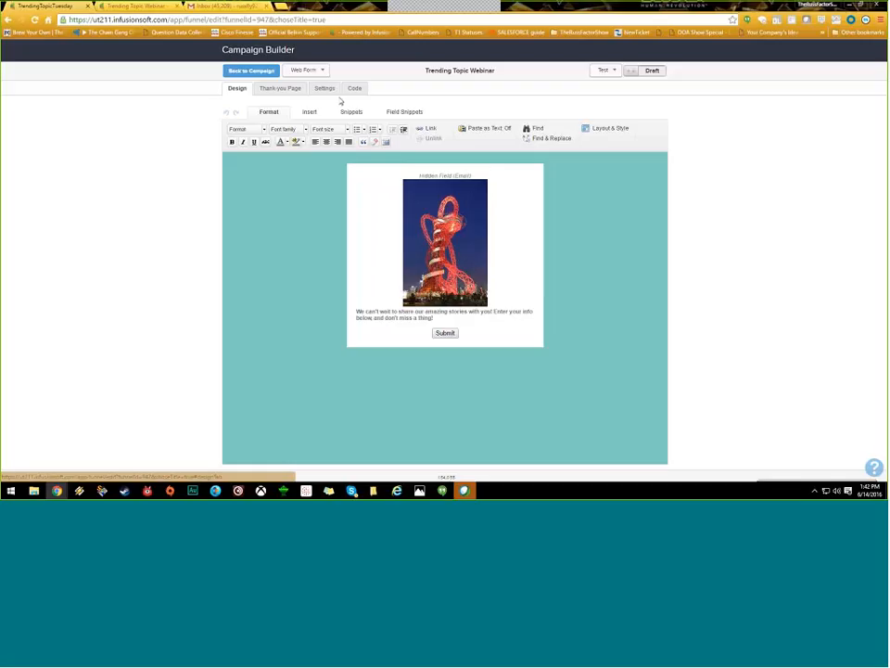
pyautogui.click(323, 89)
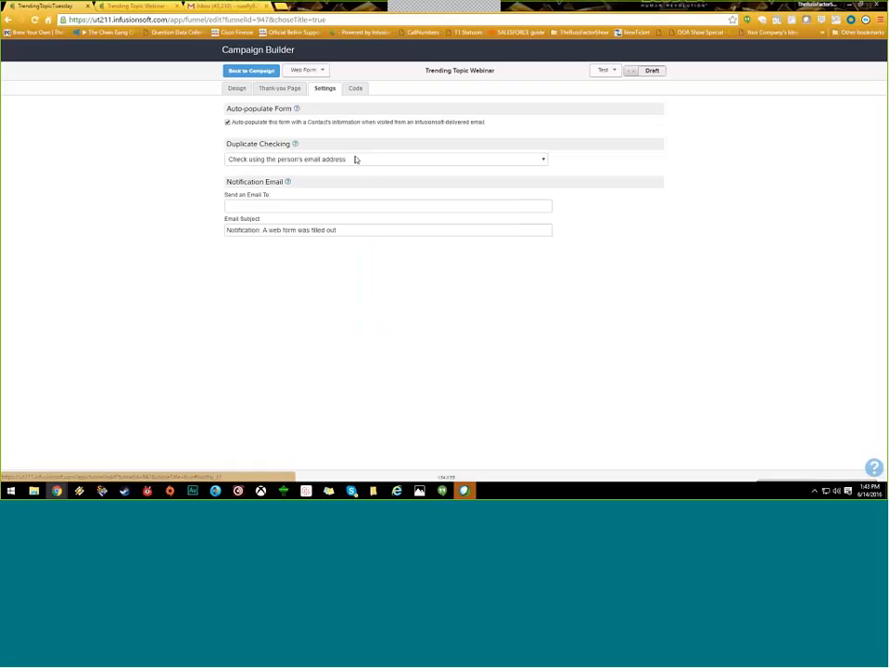
# Step: Open and close the Duplicate Checking dropdown, then reopen it to view its options
pyautogui.click(370, 157)
pyautogui.click(371, 159)
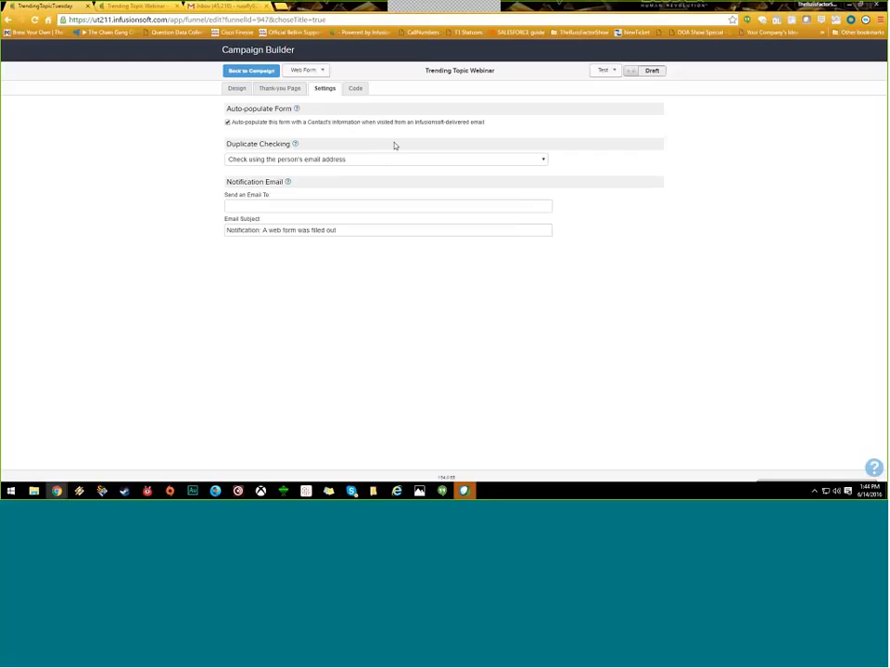
pyautogui.click(501, 162)
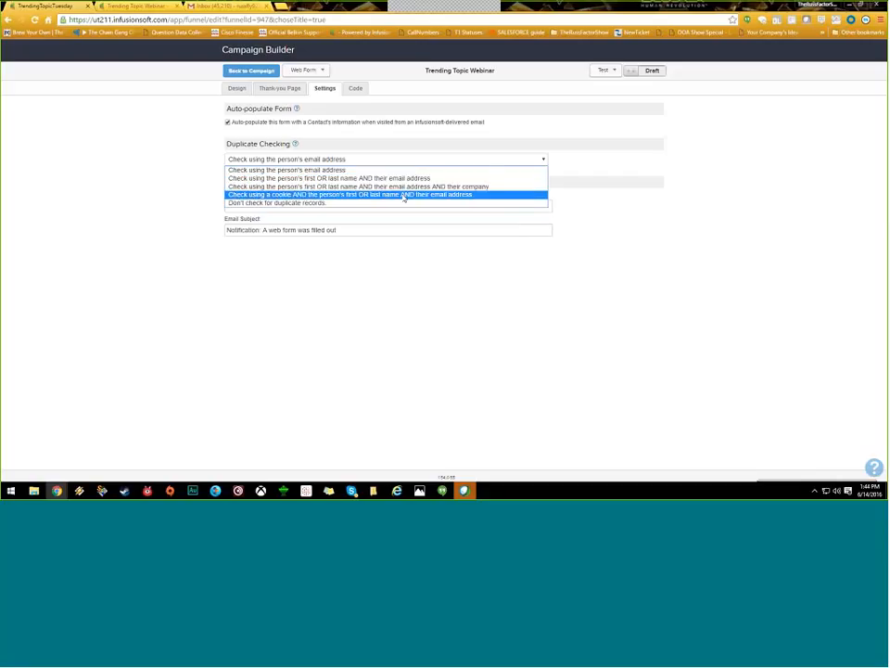
# Step: Pick 'Don't check for duplicate records.', then revert to 'Check using the person's email address'
pyautogui.click(317, 203)
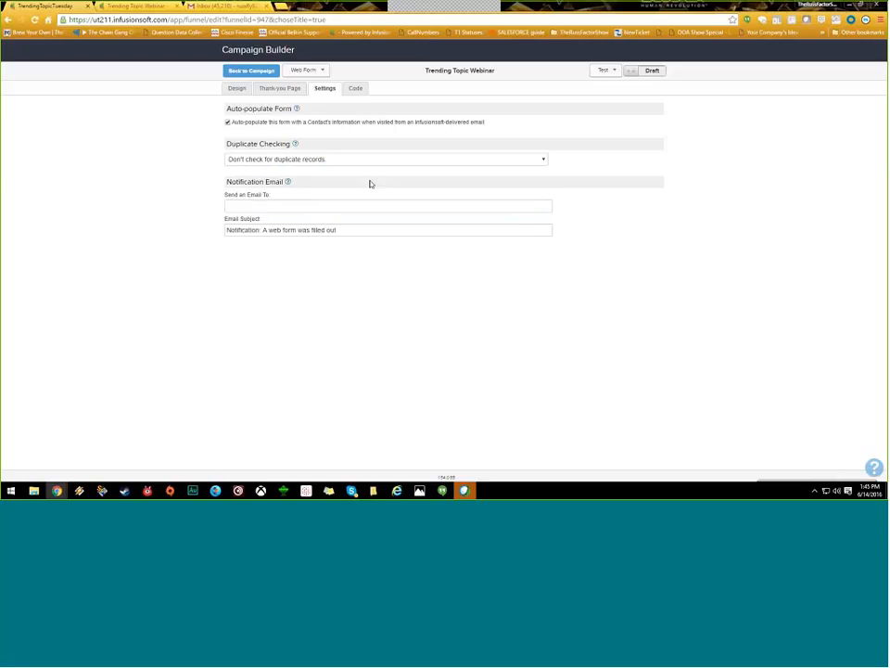
pyautogui.click(381, 160)
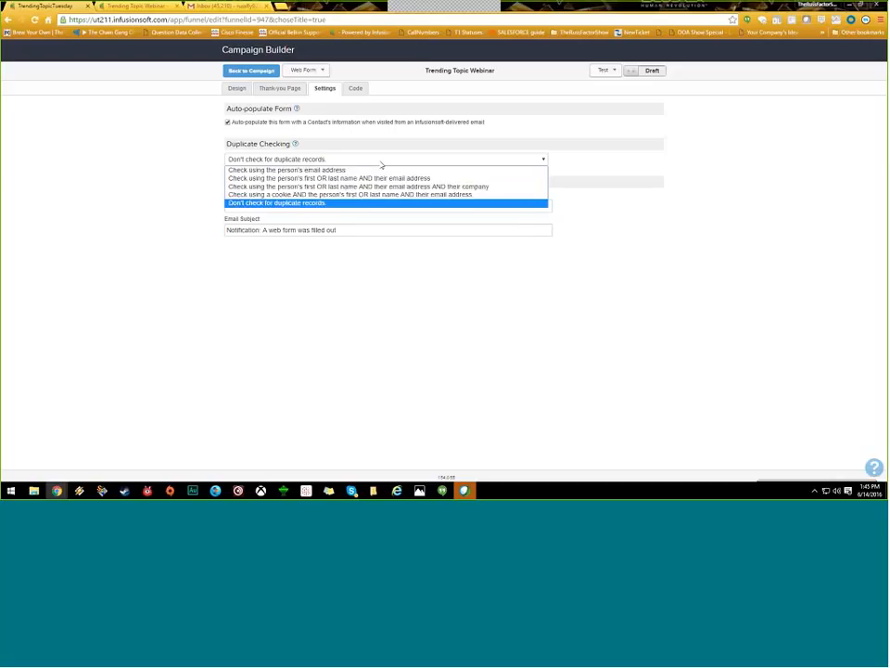
pyautogui.click(320, 170)
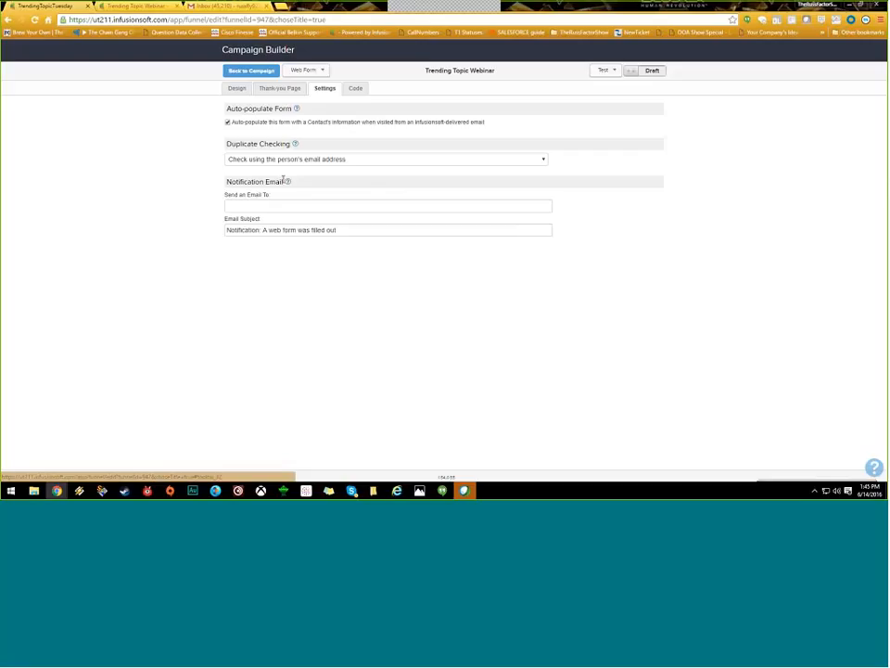
# Step: Paste the three notification recipient addresses and check the subject 'Notification: A web form was filled out'
pyautogui.click(267, 203)
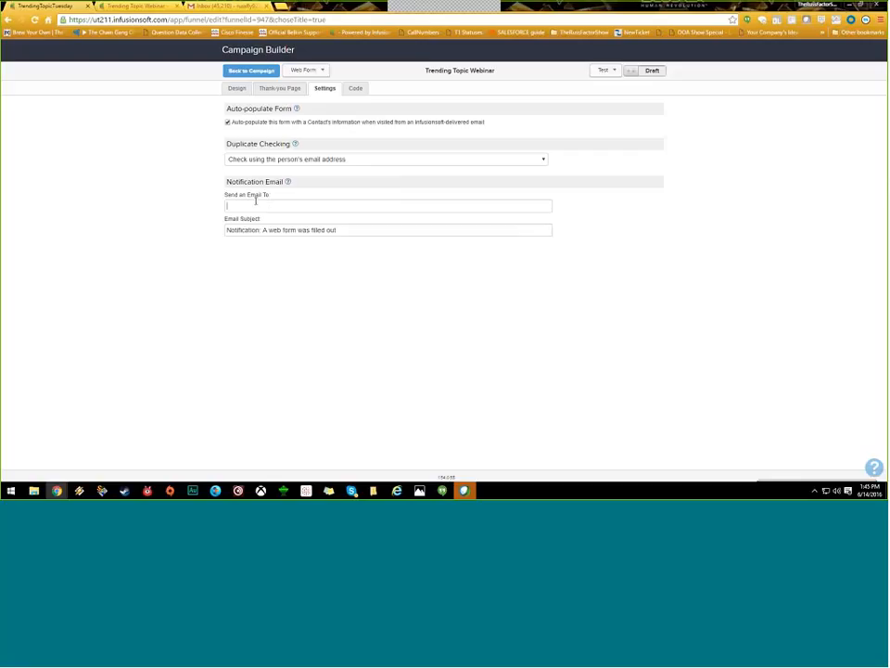
pyautogui.rightClick(285, 205)
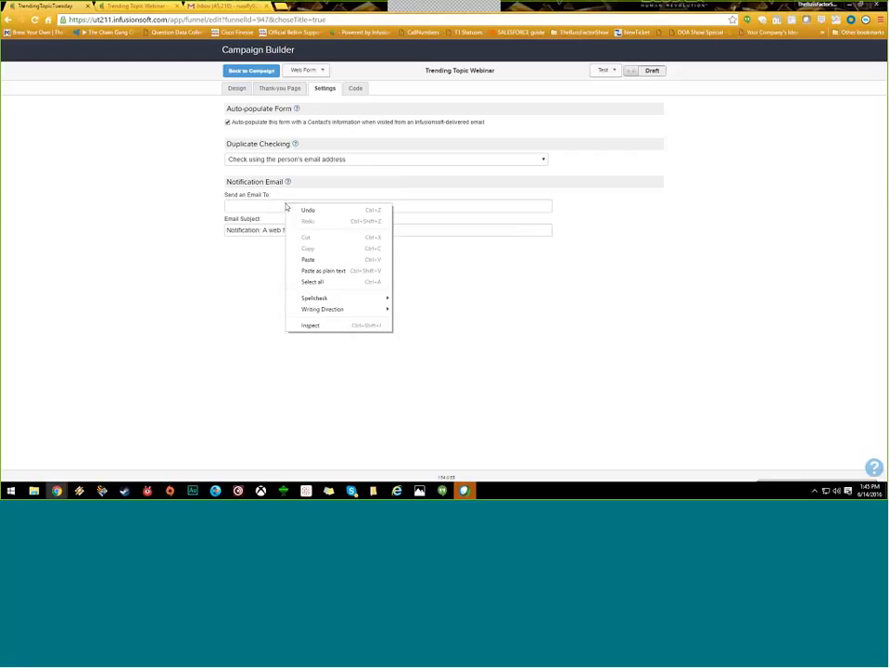
pyautogui.click(306, 259)
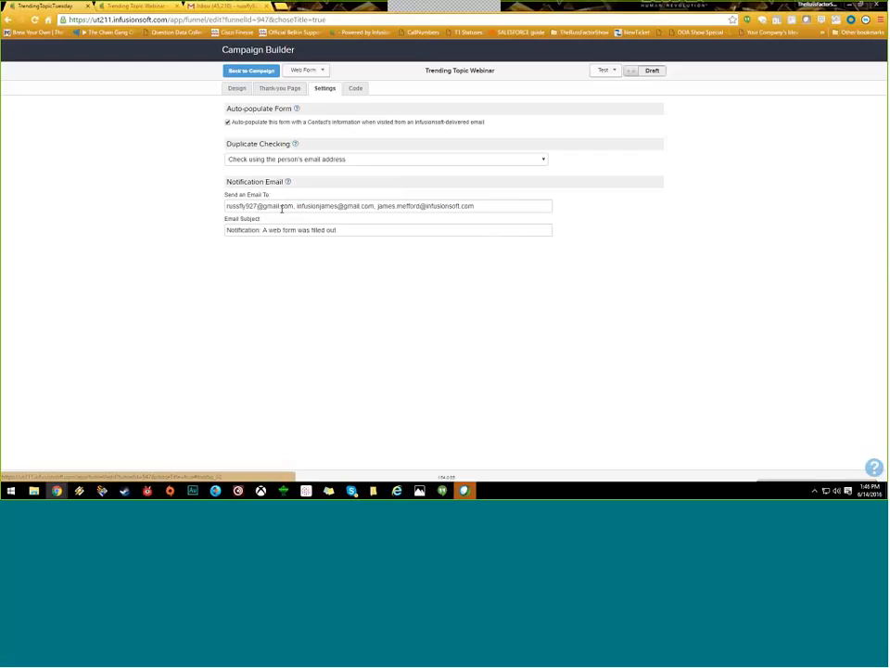
pyautogui.moveTo(337, 230); pyautogui.dragTo(211, 226)
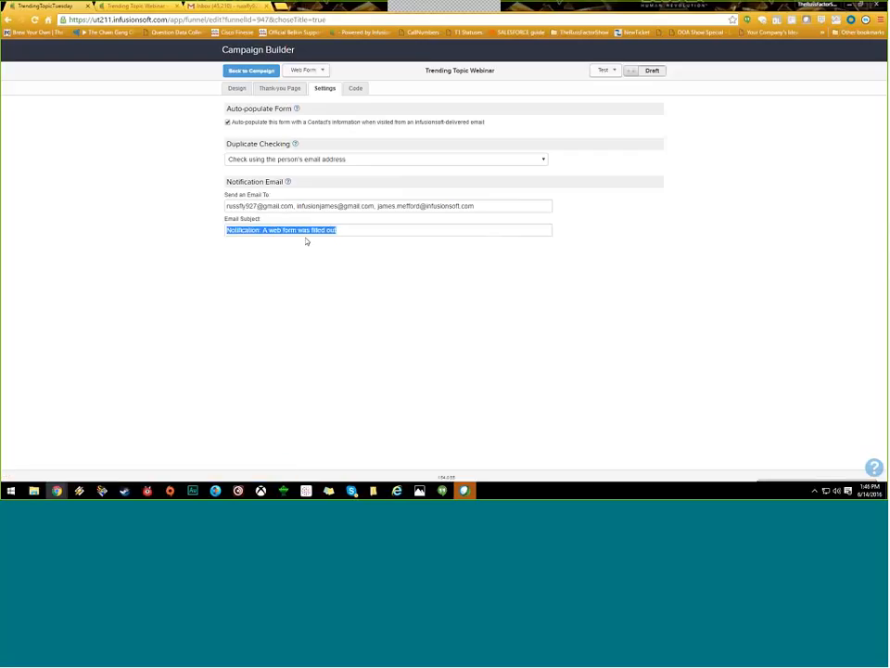
pyautogui.moveTo(347, 232); pyautogui.dragTo(218, 230)
pyautogui.click(356, 89)
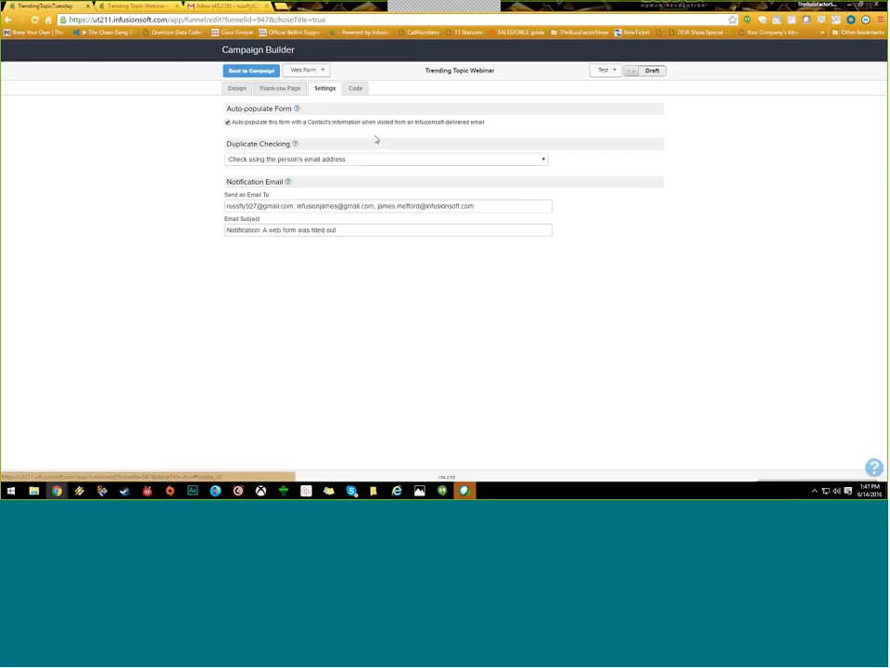
# Step: Show the form's embed code page and expand the hosted-version Web Form URL and Pretty URL links
pyautogui.click(356, 90)
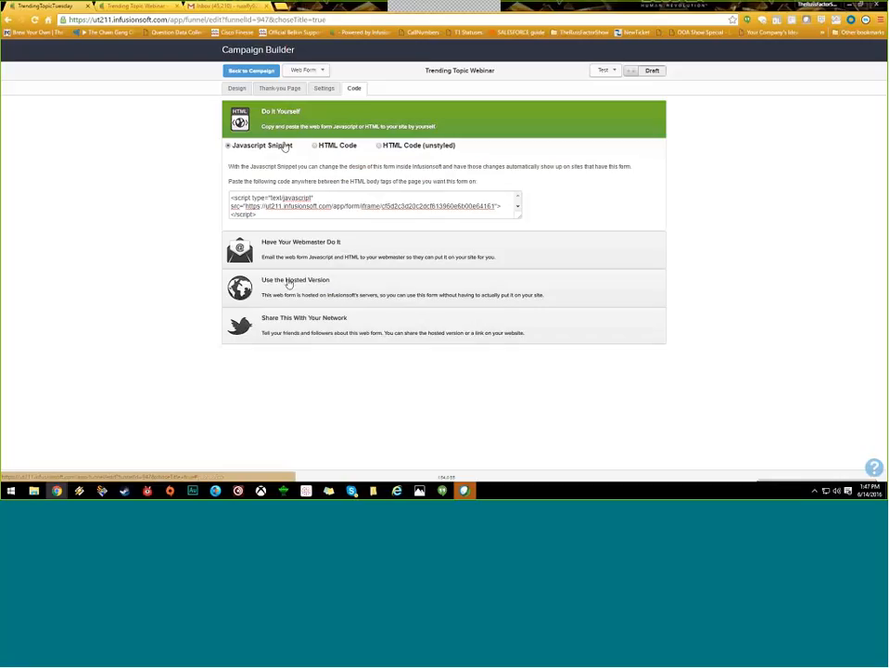
pyautogui.click(288, 282)
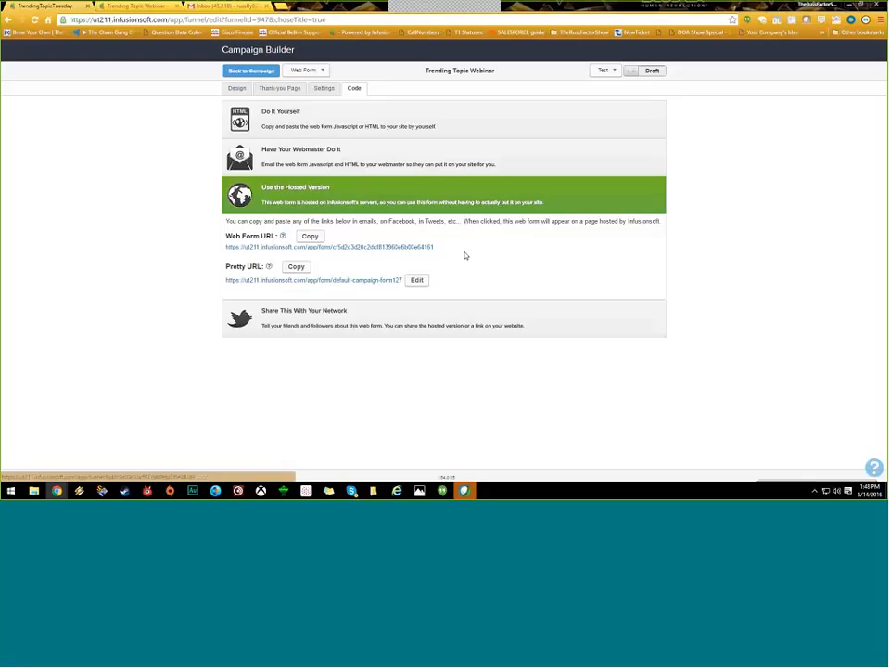
# Step: Cancel a Pretty URL edit without changes, then open the Web Form URL in a new tab
pyautogui.moveTo(464, 254)
pyautogui.mouseDown()
pyautogui.moveTo(247, 249)
pyautogui.moveTo(238, 238)
pyautogui.moveTo(255, 253)
pyautogui.moveTo(456, 268)
pyautogui.mouseUp()
pyautogui.click(417, 280)
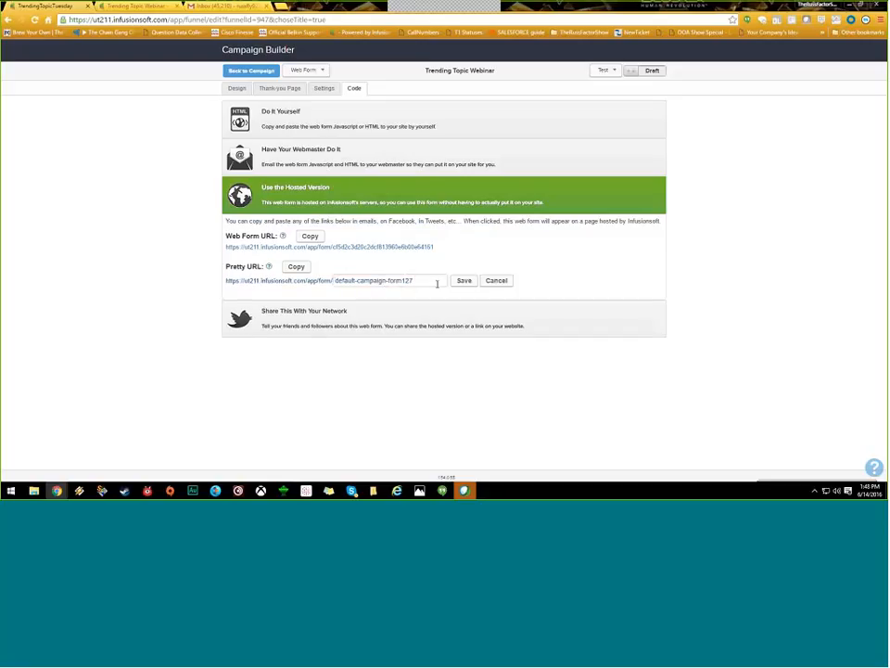
pyautogui.click(496, 281)
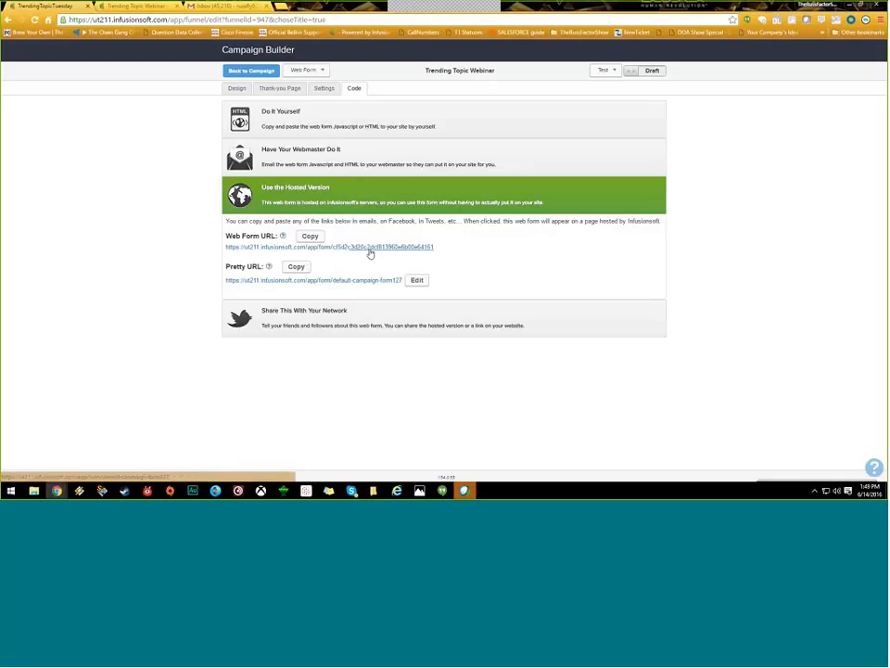
pyautogui.click(370, 253)
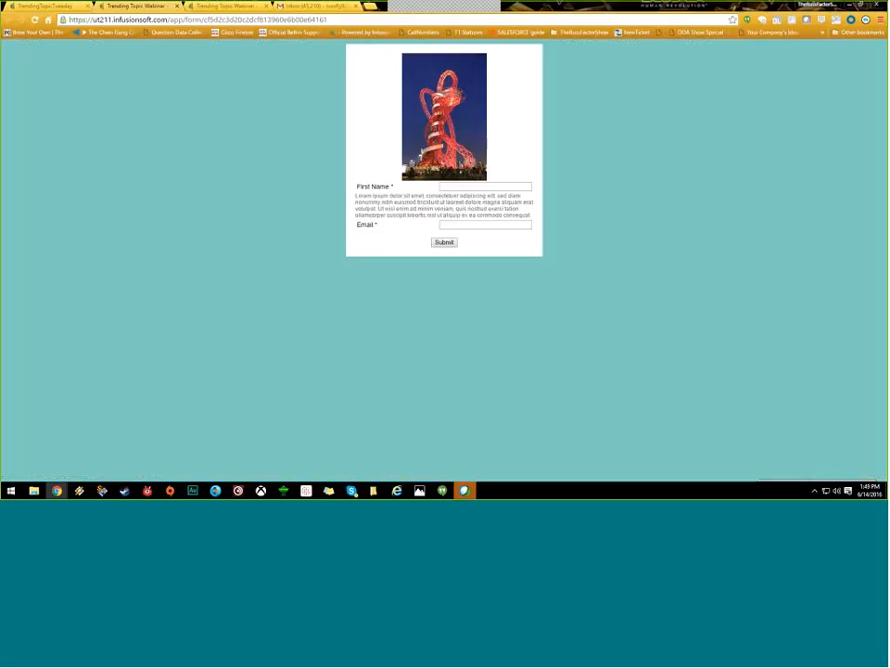
# Step: Switch back to the Campaign Builder tab showing the form's Code page
pyautogui.click(49, 5)
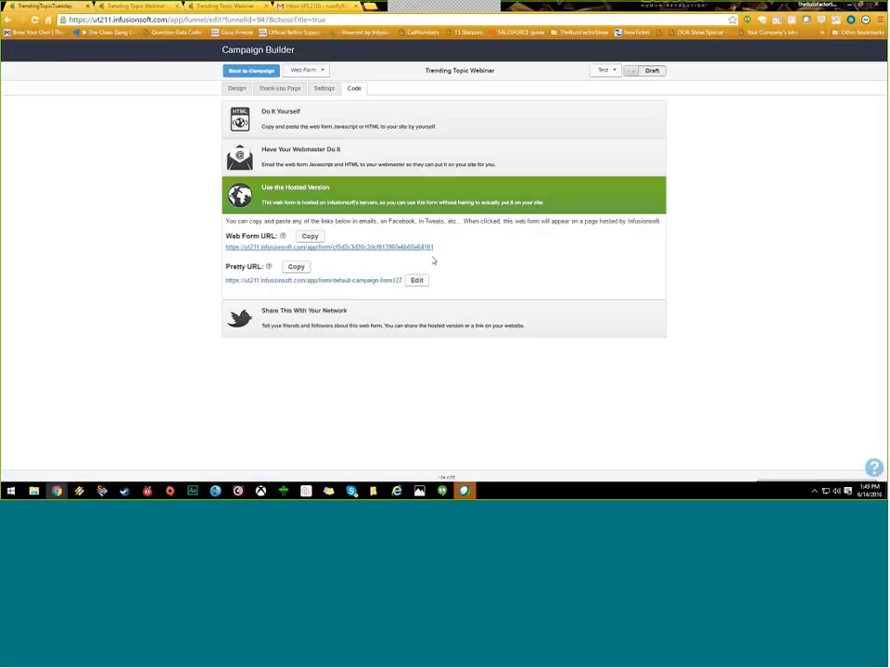
# Step: Under Do It Yourself, choose HTML Code, then select and scroll through the full embed code
pyautogui.click(365, 122)
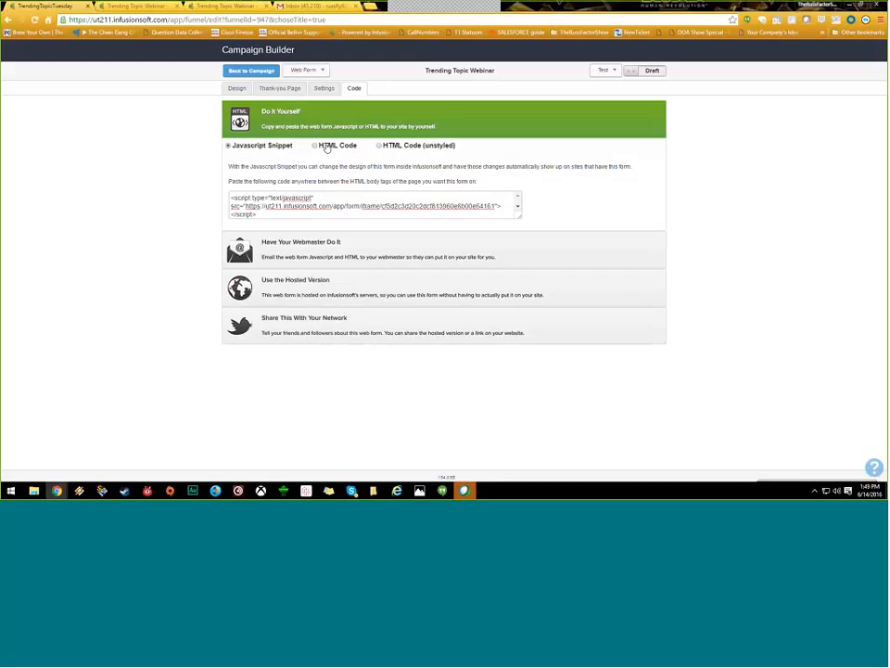
pyautogui.click(327, 146)
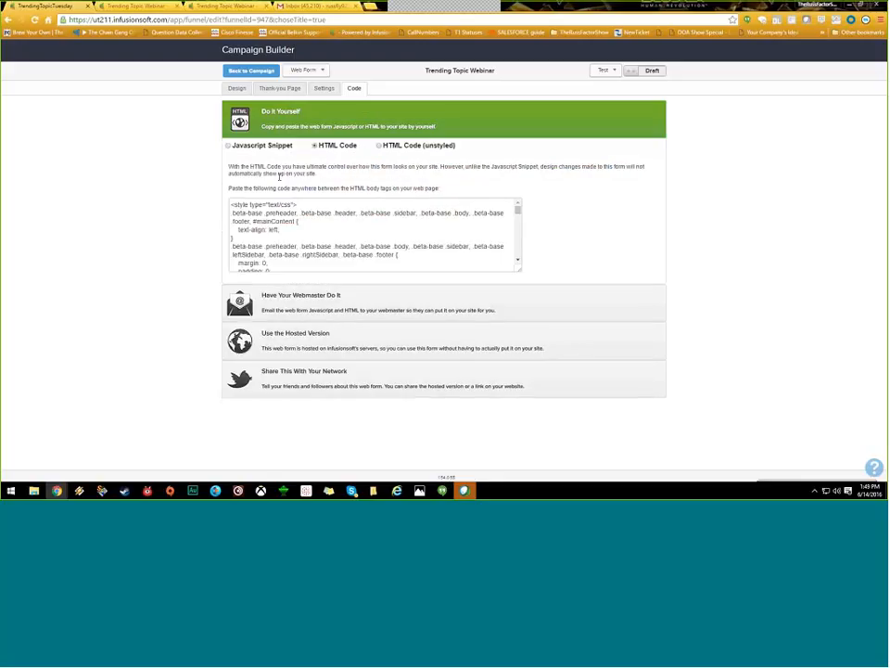
pyautogui.moveTo(519, 210)
pyautogui.mouseDown()
pyautogui.moveTo(522, 224)
pyautogui.moveTo(521, 211)
pyautogui.mouseUp()
pyautogui.moveTo(231, 204); pyautogui.dragTo(436, 230)
pyautogui.hotkey('ctrl', 'a')
pyautogui.moveTo(436, 278); pyautogui.dragTo(459, 254)
pyautogui.scroll(-1, 459, 254)
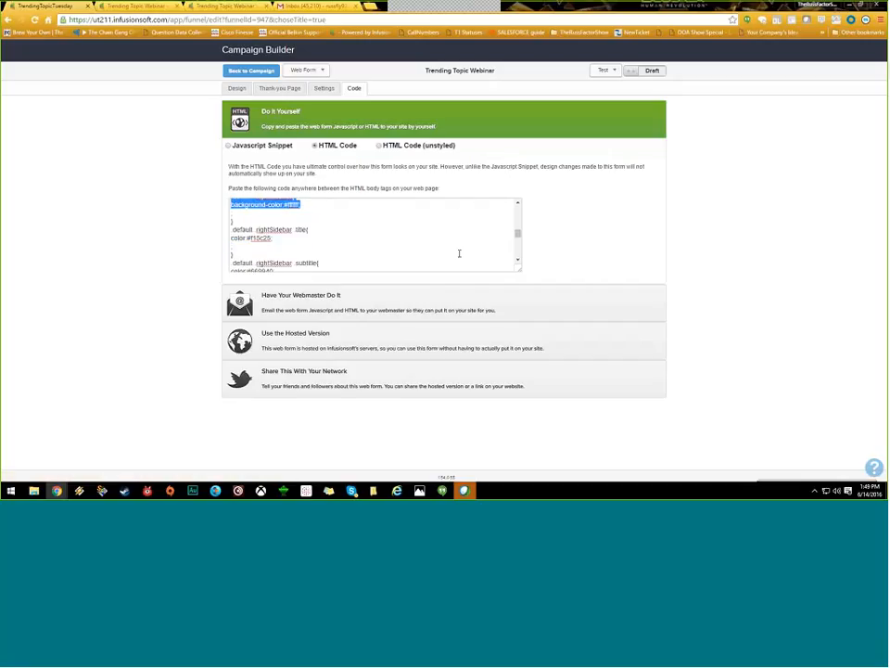
pyautogui.scroll(-1, 459, 254)
pyautogui.scroll(-5, 459, 253)
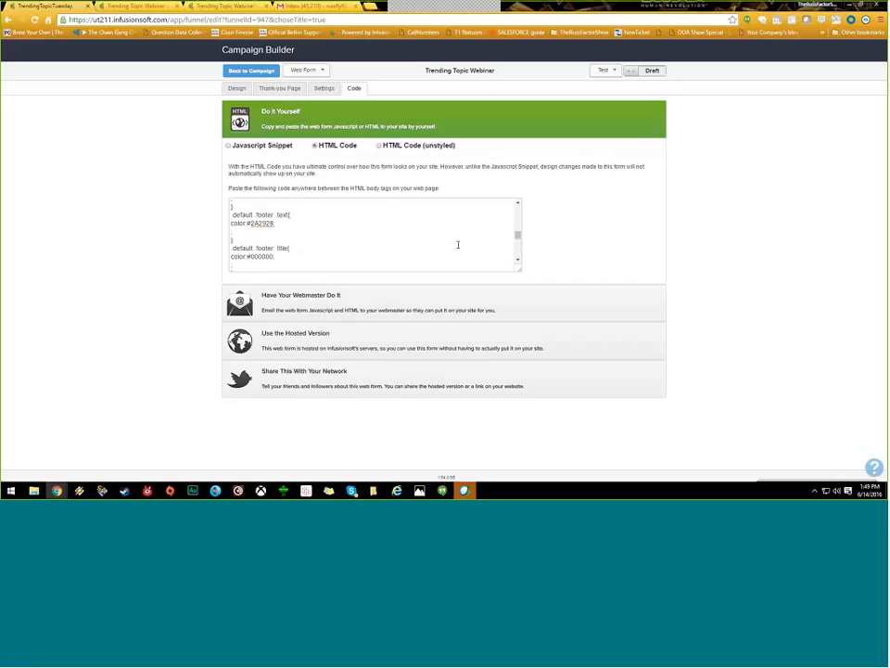
pyautogui.moveTo(520, 270); pyautogui.dragTo(520, 376)
pyautogui.scroll(-3, 520, 328)
pyautogui.scroll(-5, 520, 328)
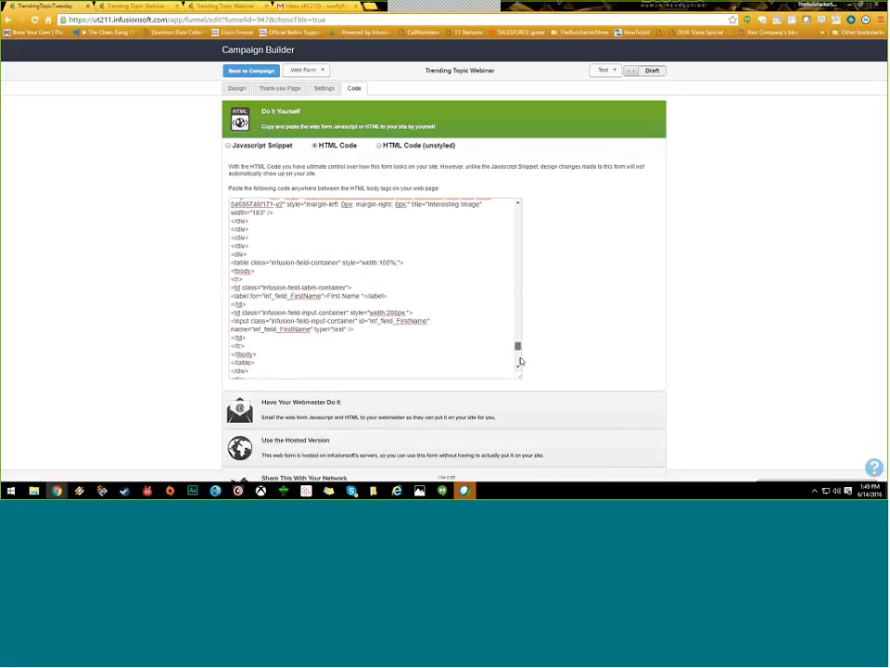
# Step: Scroll back to the top of the HTML code, deselect it, and return to the Design editor
pyautogui.click(237, 88)
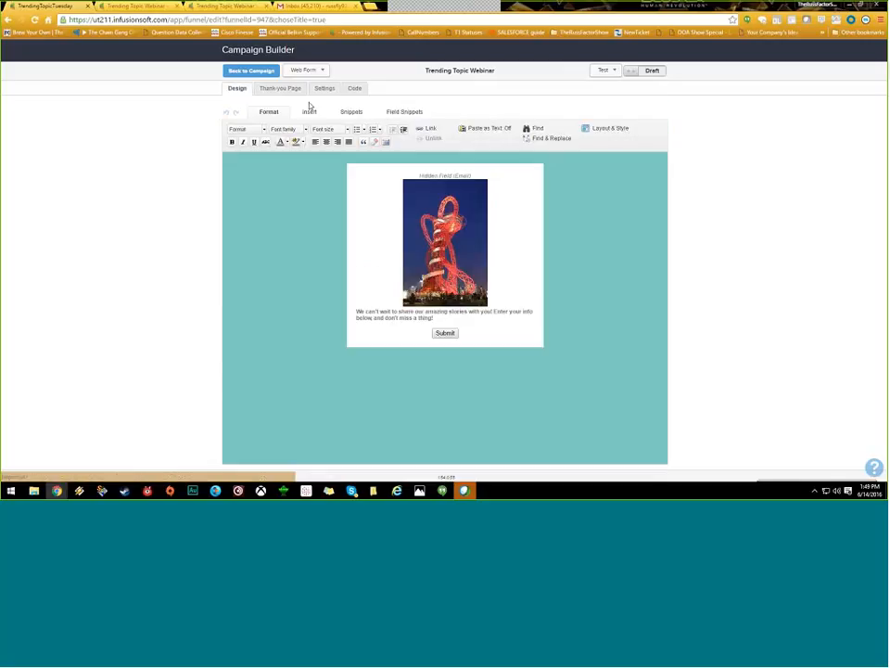
pyautogui.click(354, 88)
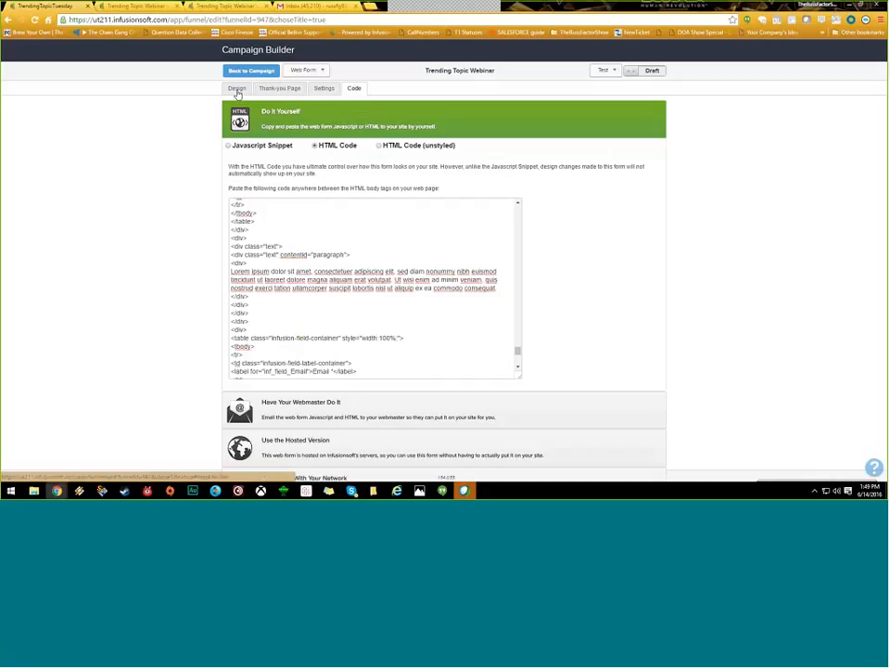
pyautogui.scroll(10, 269, 212)
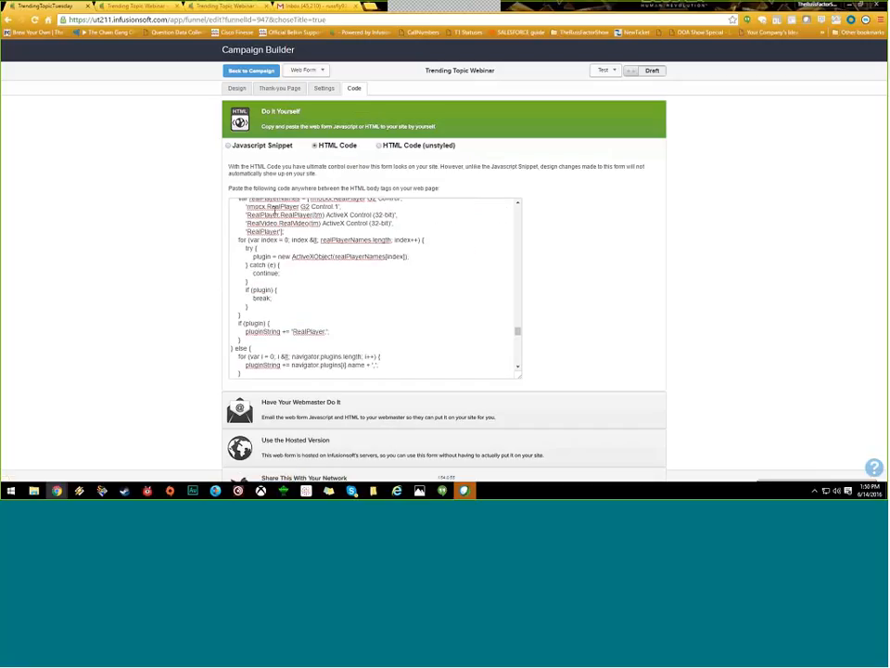
pyautogui.scroll(5, 275, 211)
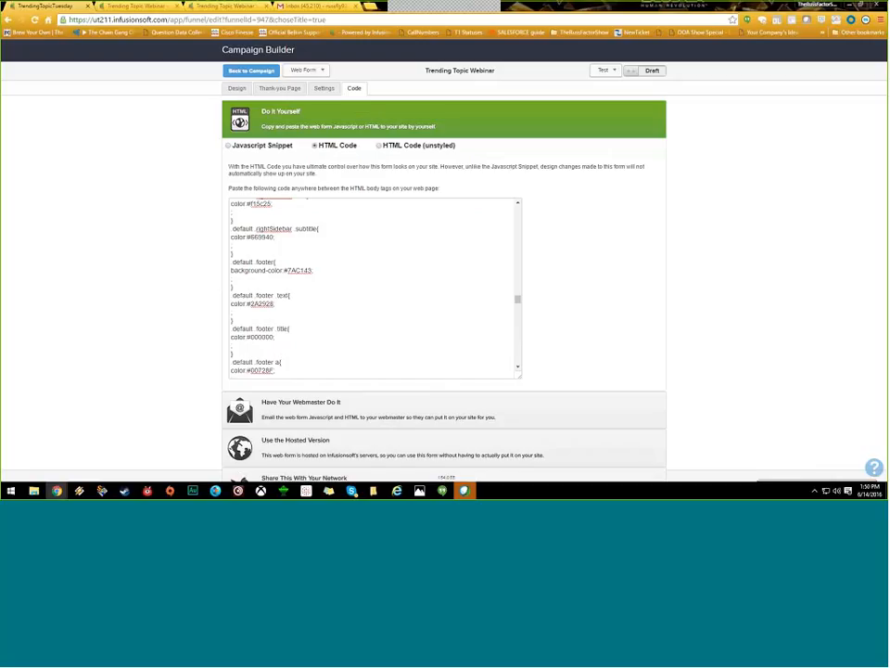
pyautogui.moveTo(517, 300); pyautogui.dragTo(515, 233)
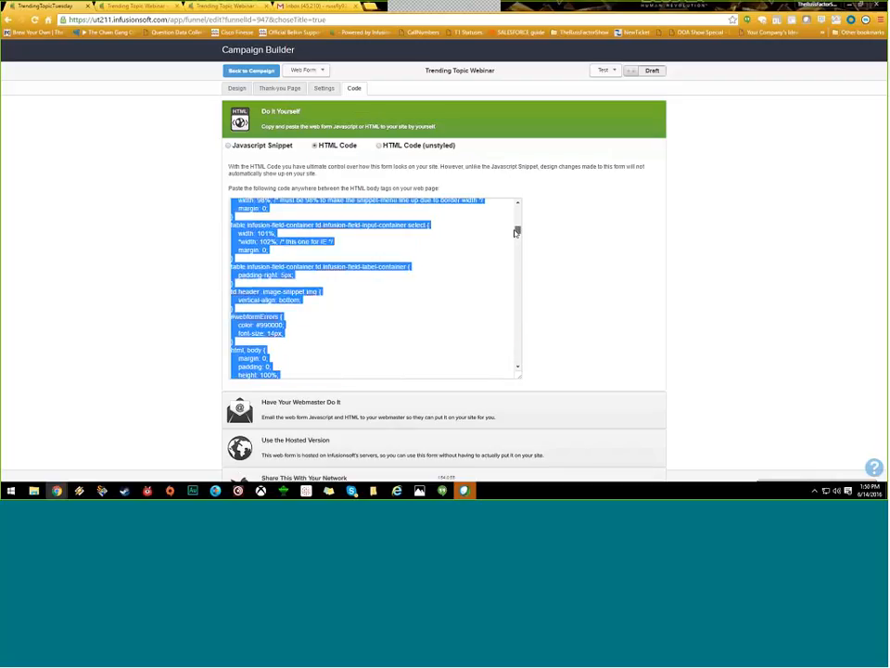
pyautogui.click(505, 223)
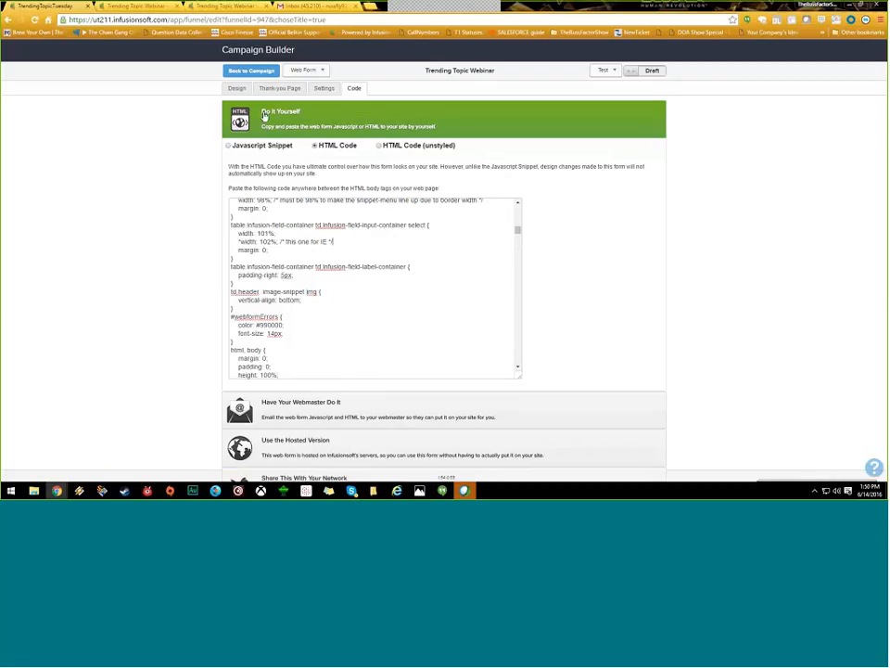
pyautogui.click(238, 88)
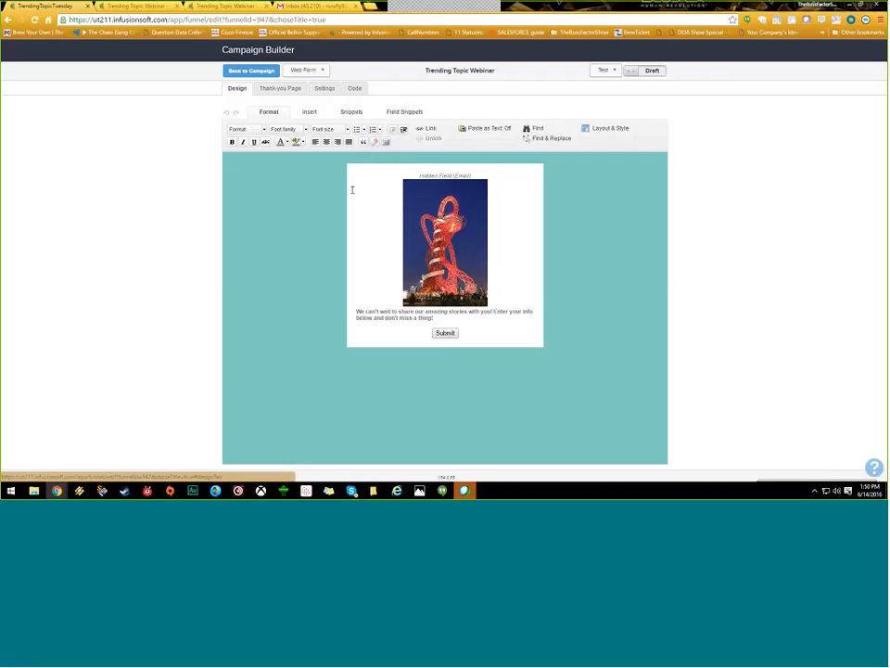
# Step: Swap the form's tower photo for banner_leatherBottom.jpg in the image options, then view the Code page
pyautogui.doubleClick(444, 224)
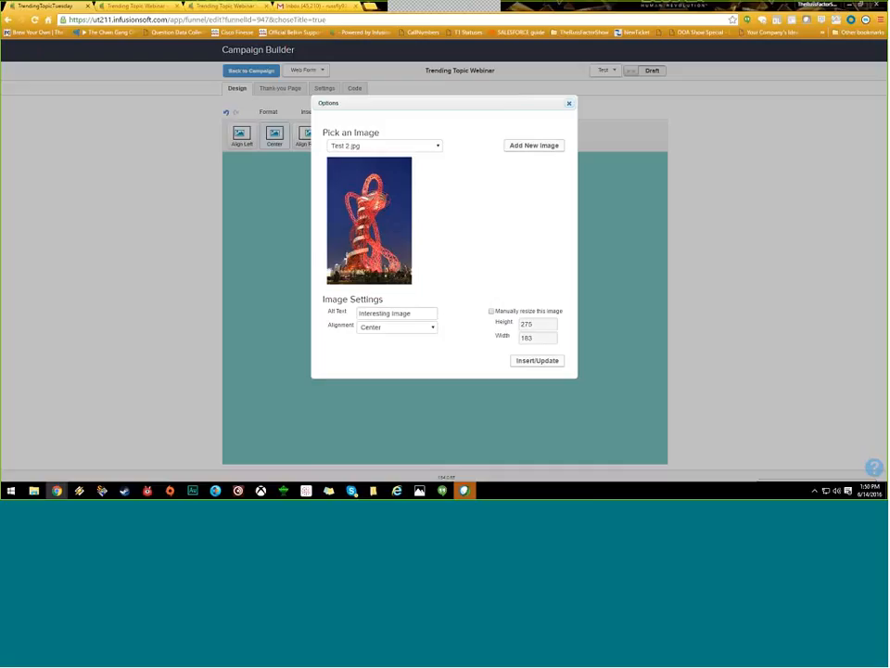
pyautogui.click(384, 145)
pyautogui.click(380, 281)
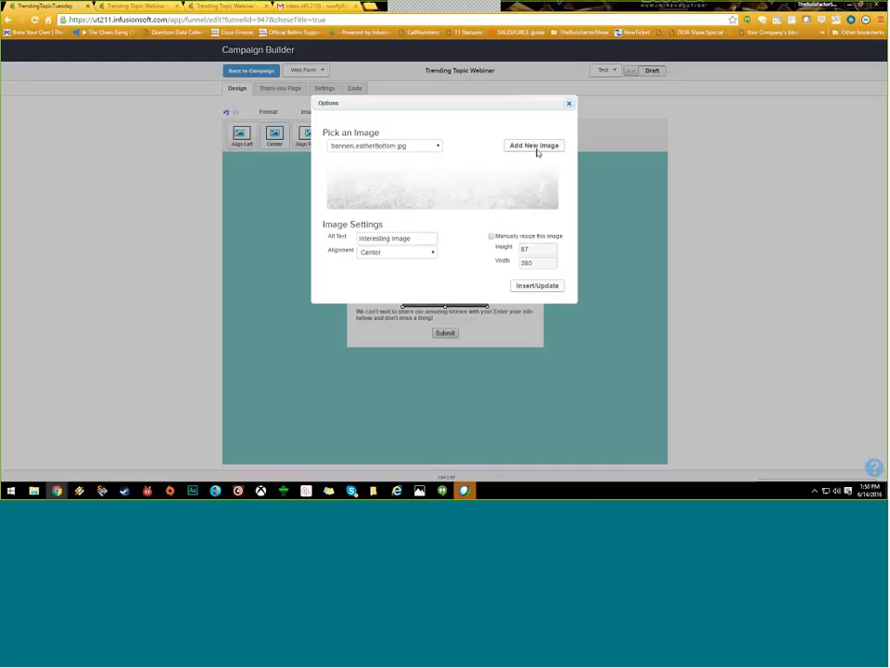
pyautogui.click(545, 287)
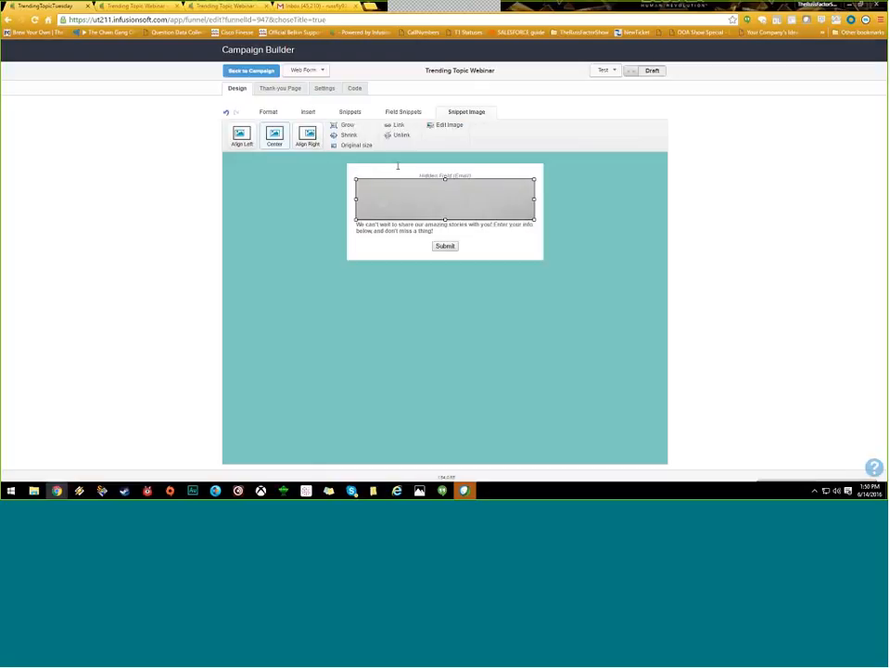
pyautogui.click(355, 88)
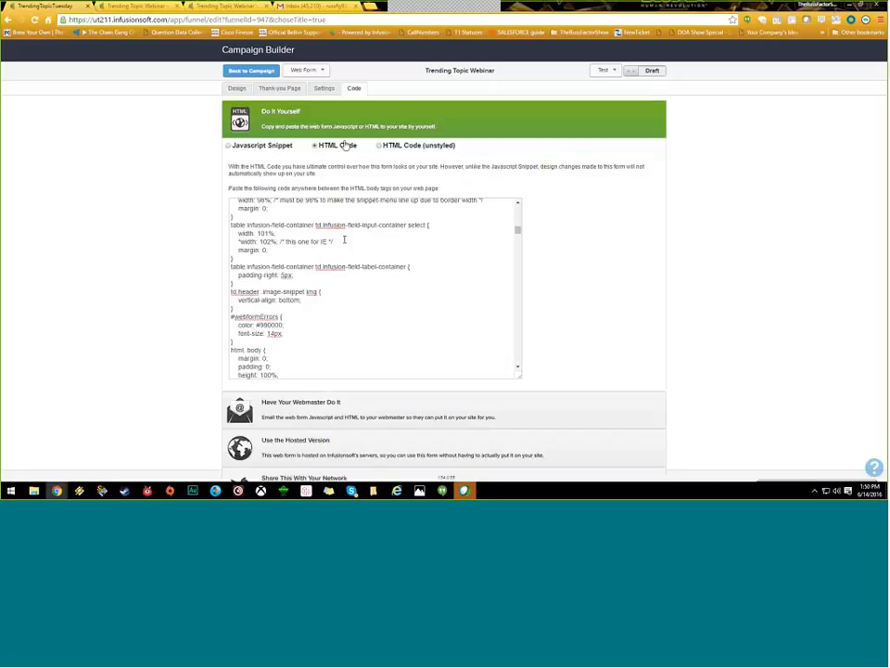
# Step: Switch the embed code to unstyled HTML and highlight its opening form tag
pyautogui.moveTo(345, 145); pyautogui.dragTo(319, 145)
pyautogui.click(388, 148)
pyautogui.moveTo(518, 234)
pyautogui.mouseDown()
pyautogui.moveTo(518, 249)
pyautogui.moveTo(522, 219)
pyautogui.mouseUp()
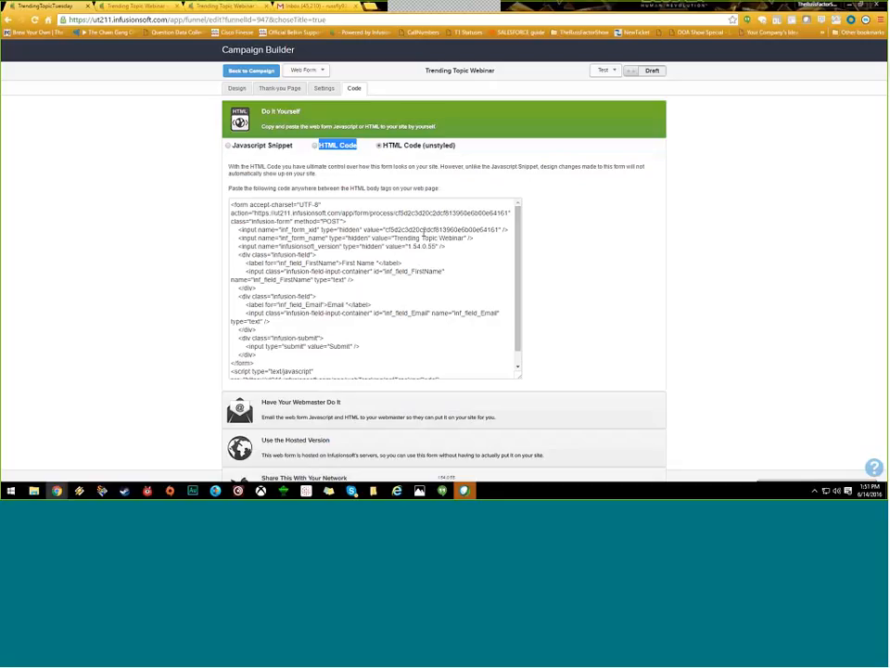
pyautogui.moveTo(230, 204); pyautogui.dragTo(346, 221)
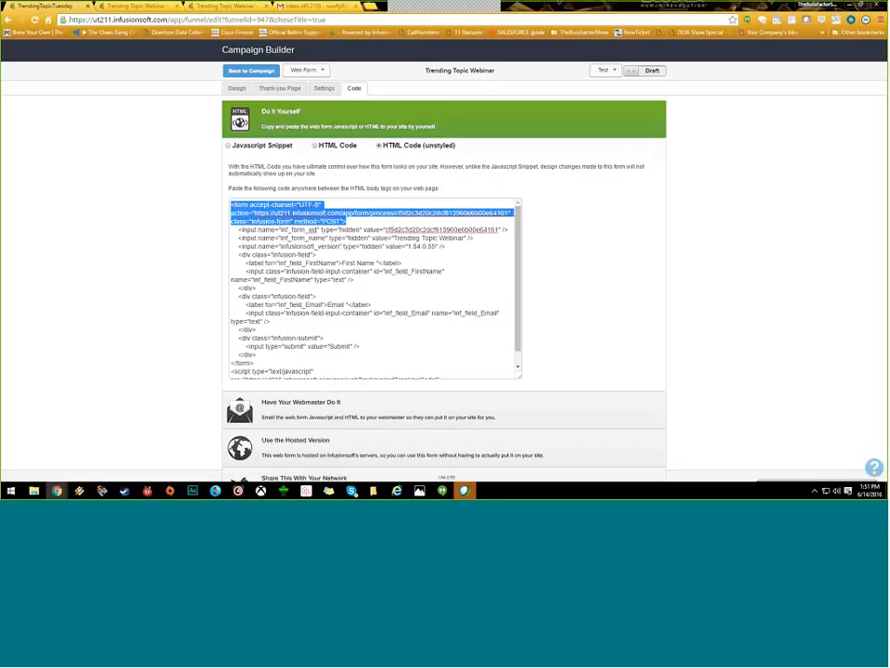
pyautogui.click(263, 214)
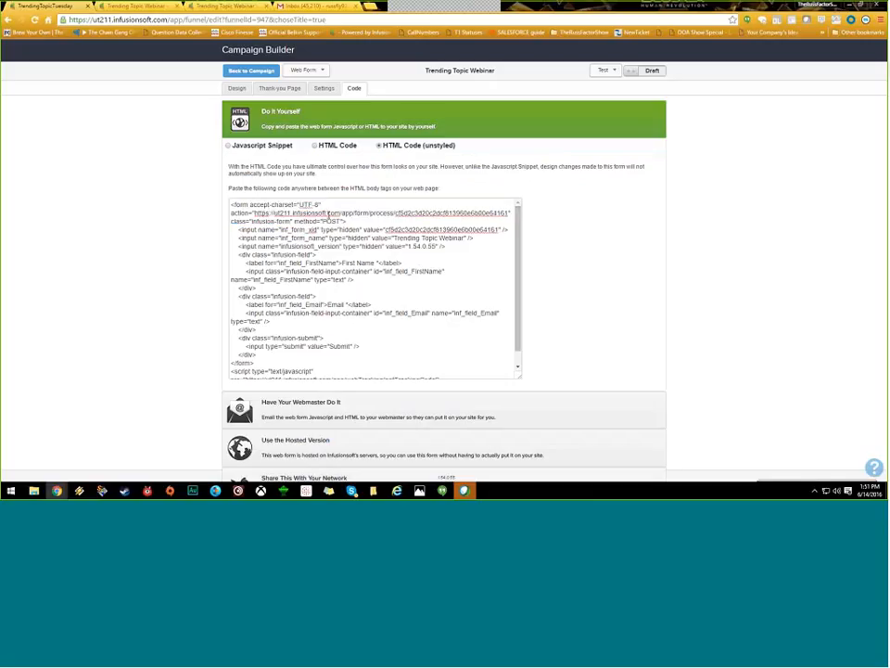
# Step: Highlight the action URL, form name, inf_field_FirstName and inf_field_Email, then show styled HTML
pyautogui.moveTo(508, 214); pyautogui.dragTo(257, 213)
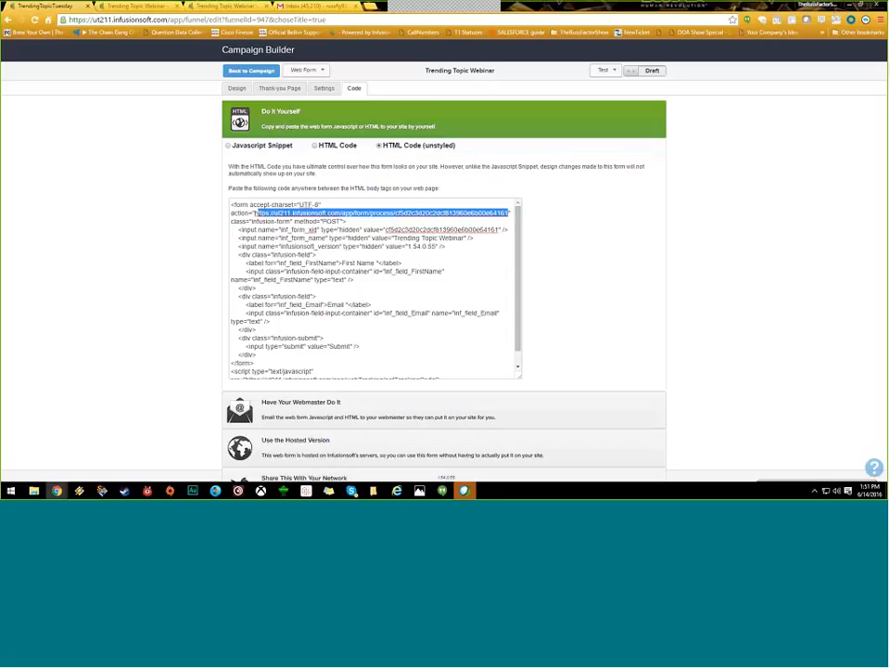
pyautogui.doubleClick(463, 239)
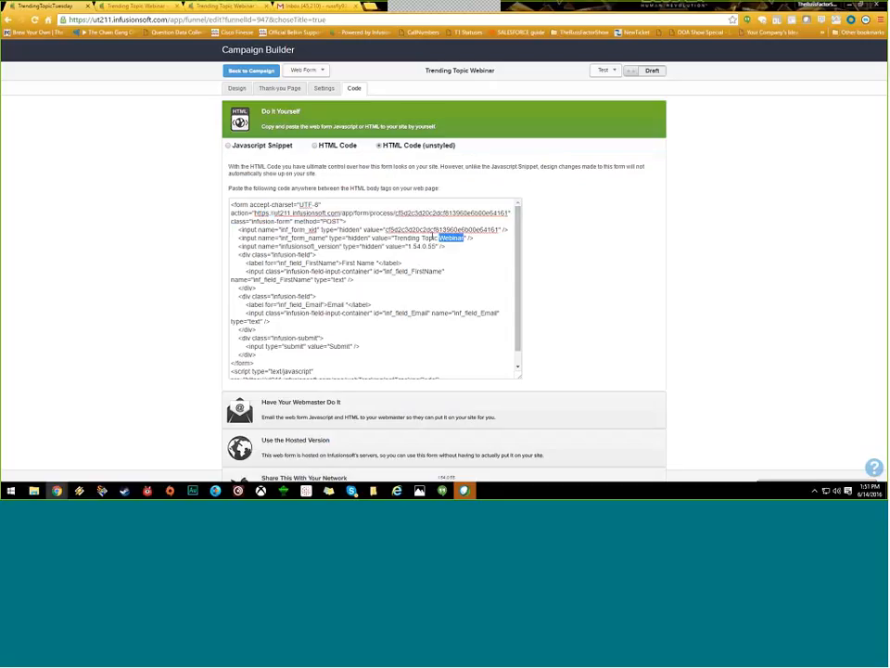
pyautogui.moveTo(433, 236); pyautogui.dragTo(390, 239)
pyautogui.scroll(-1, 330, 274)
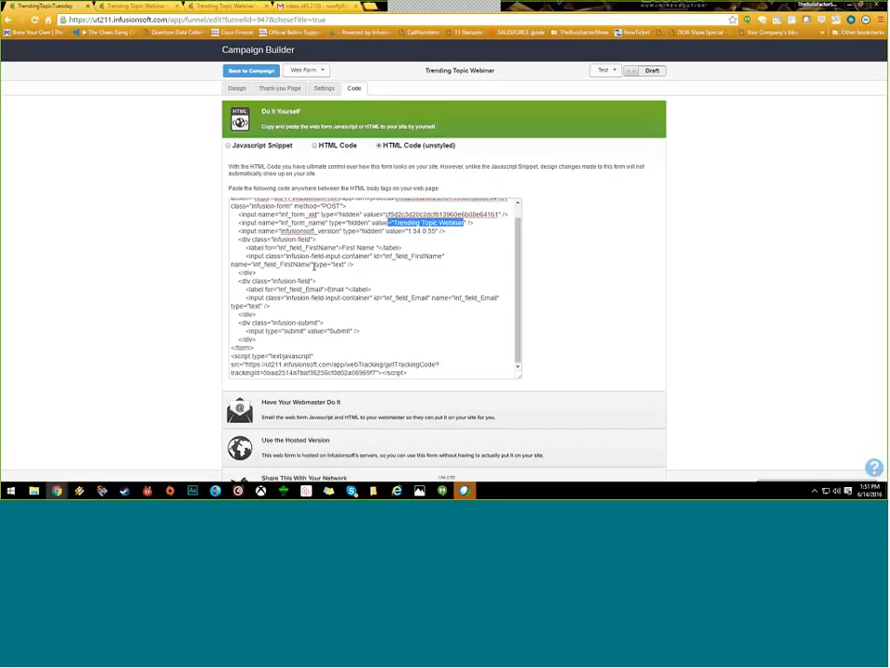
pyautogui.moveTo(312, 265); pyautogui.dragTo(253, 265)
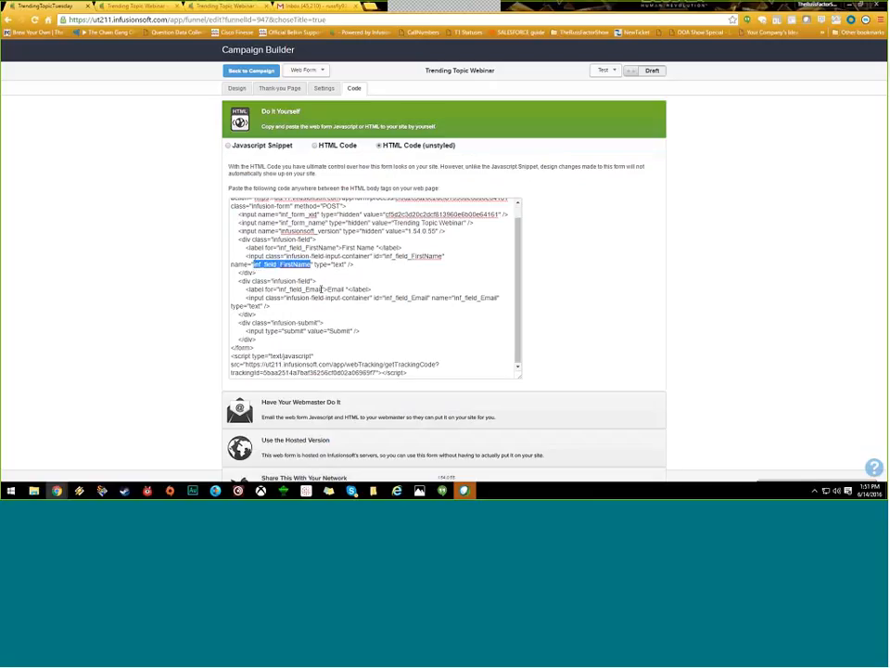
pyautogui.moveTo(322, 290); pyautogui.dragTo(266, 290)
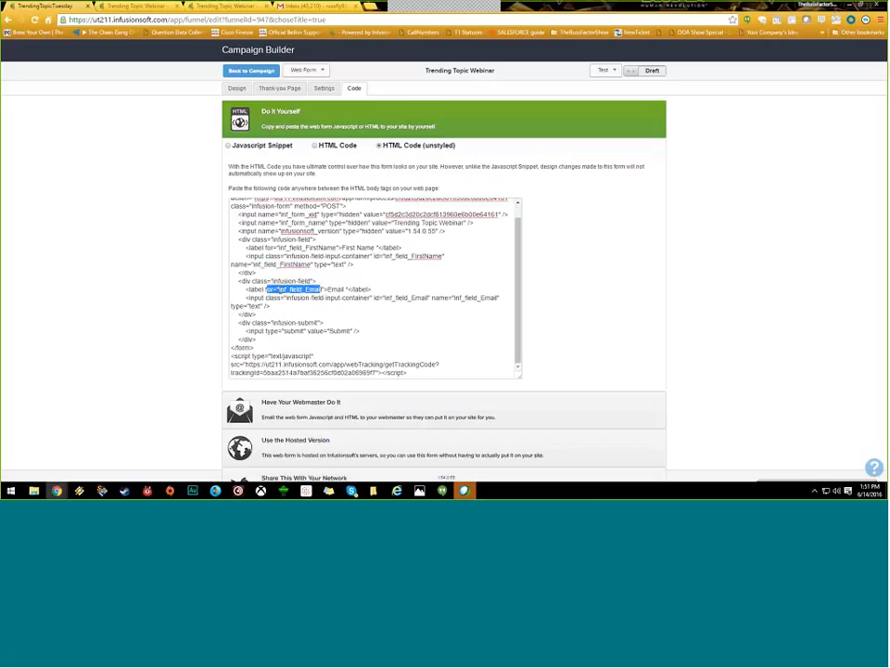
pyautogui.hotkey('shift', 'Right')
pyautogui.hotkey('shift', 'Right')
pyautogui.hotkey('shift', 'Right')
pyautogui.hotkey('shift', 'Right')
pyautogui.hotkey('shift', 'Right')
pyautogui.click(332, 148)
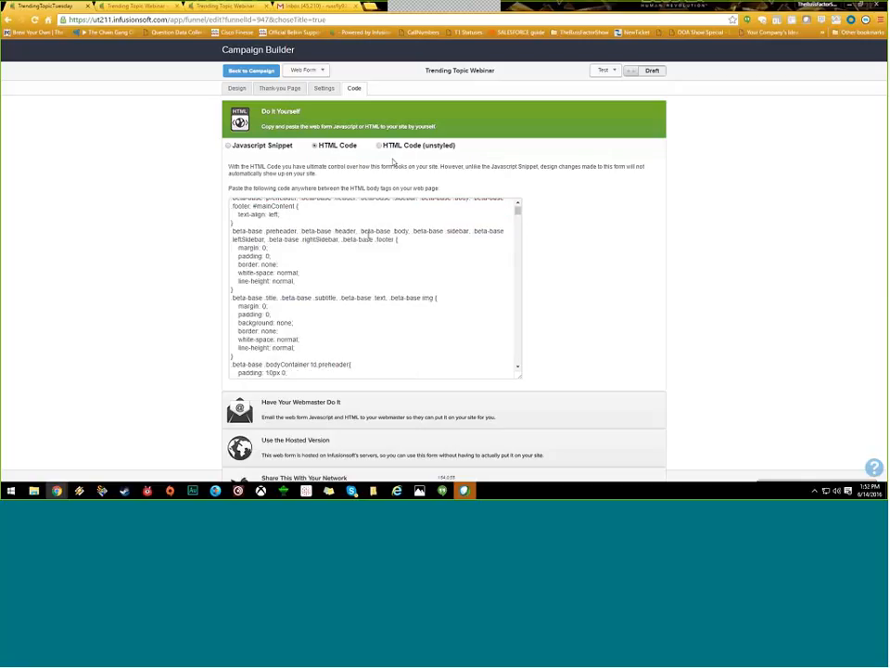
# Step: Move from unstyled HTML to the Javascript Snippet and select the whole script tag with Ctrl+A
pyautogui.click(434, 148)
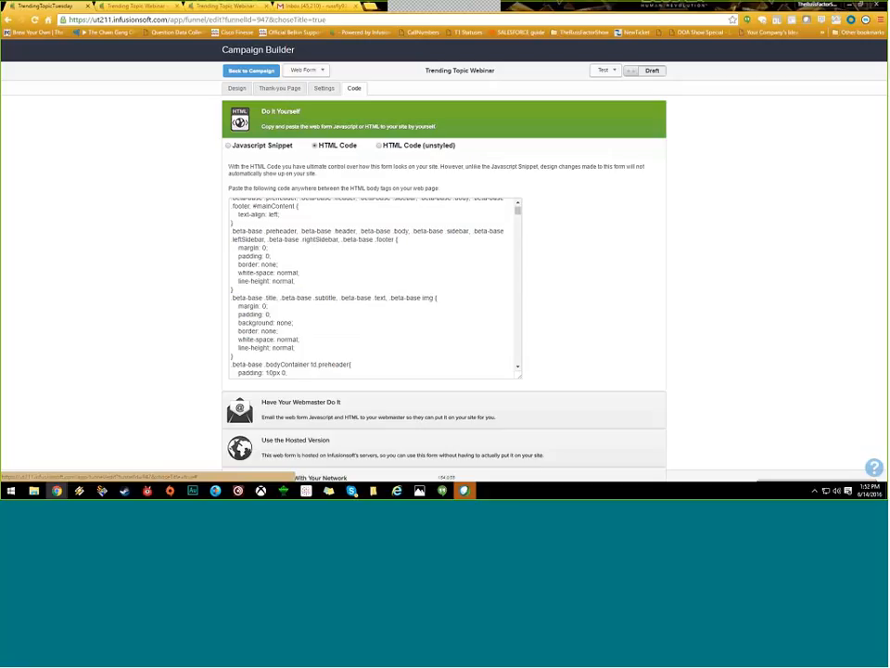
pyautogui.click(276, 149)
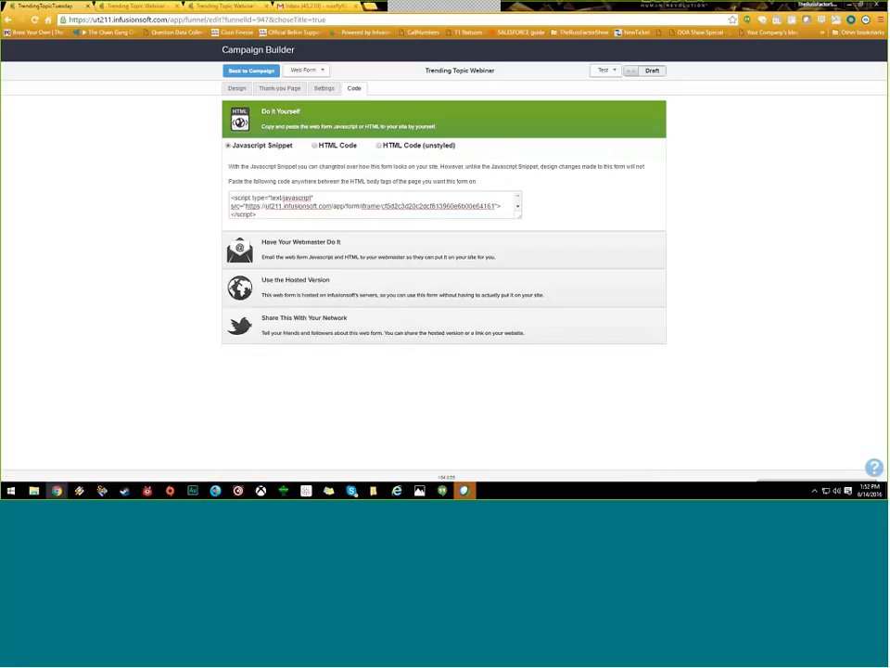
pyautogui.click(331, 214)
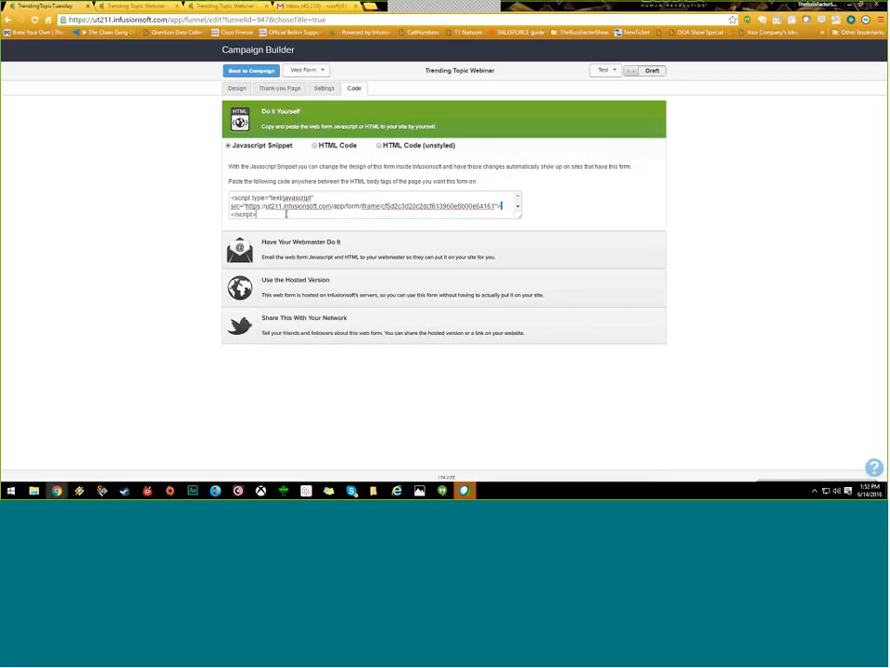
pyautogui.click(286, 213)
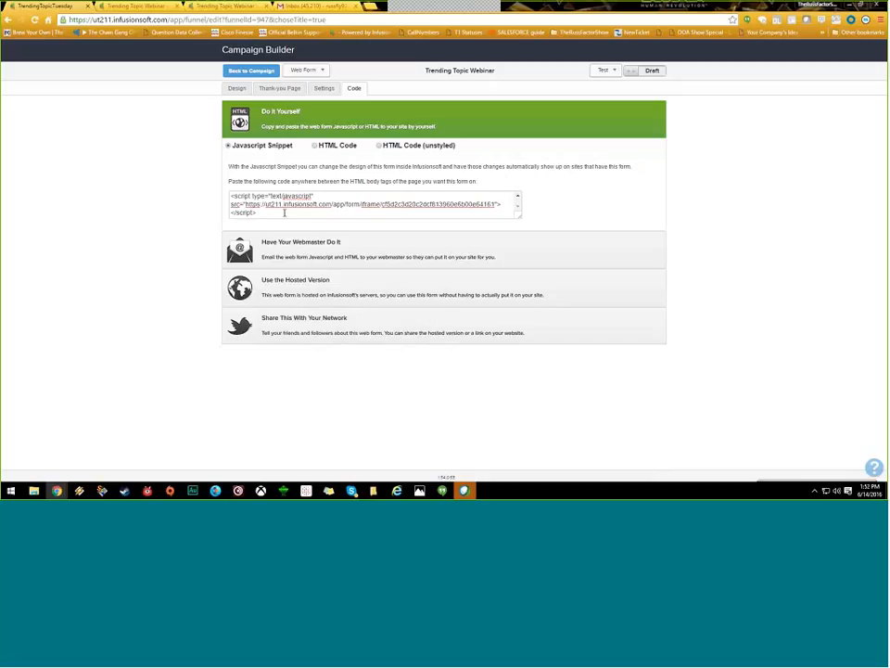
pyautogui.moveTo(284, 212); pyautogui.dragTo(229, 186)
pyautogui.click(318, 214)
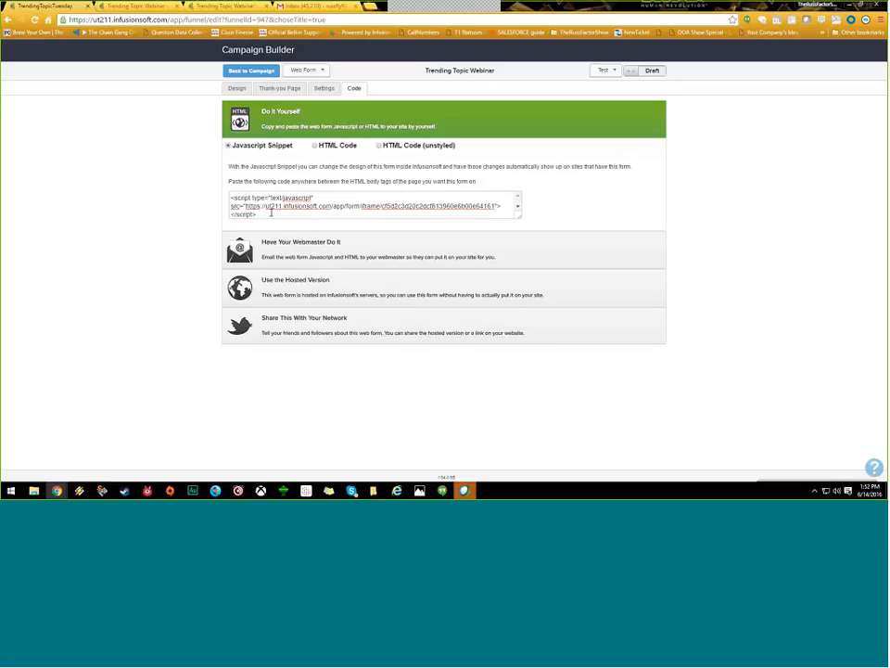
pyautogui.hotkey('ctrl', 'a')
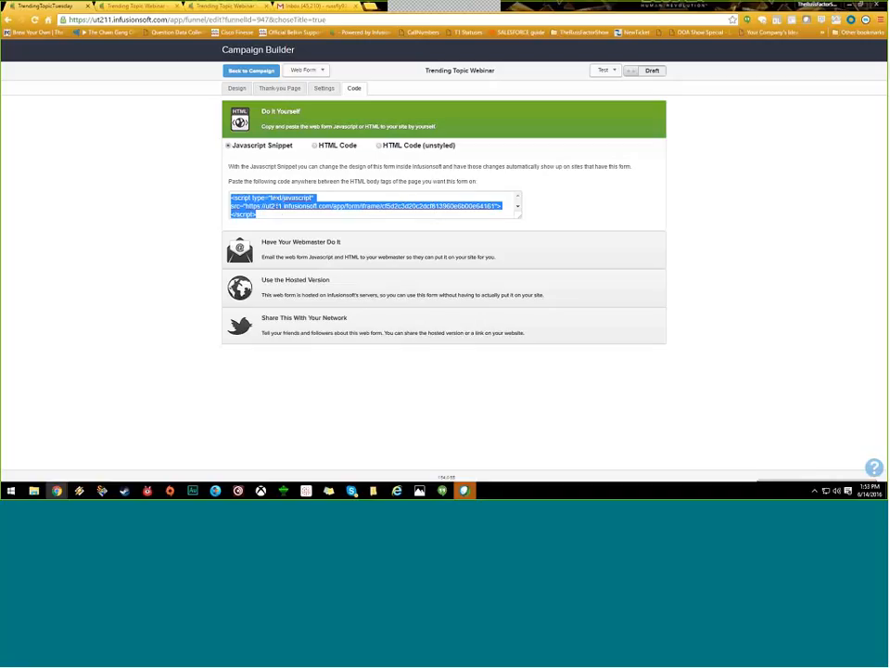
# Step: Flip to Design and back to Code, then select the whole Javascript snippet
pyautogui.click(237, 89)
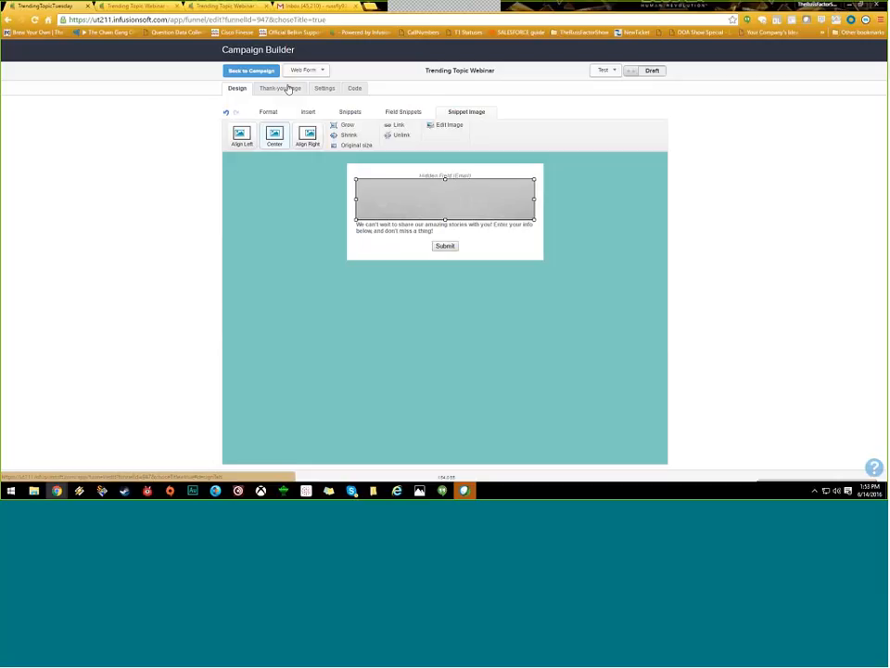
pyautogui.click(356, 89)
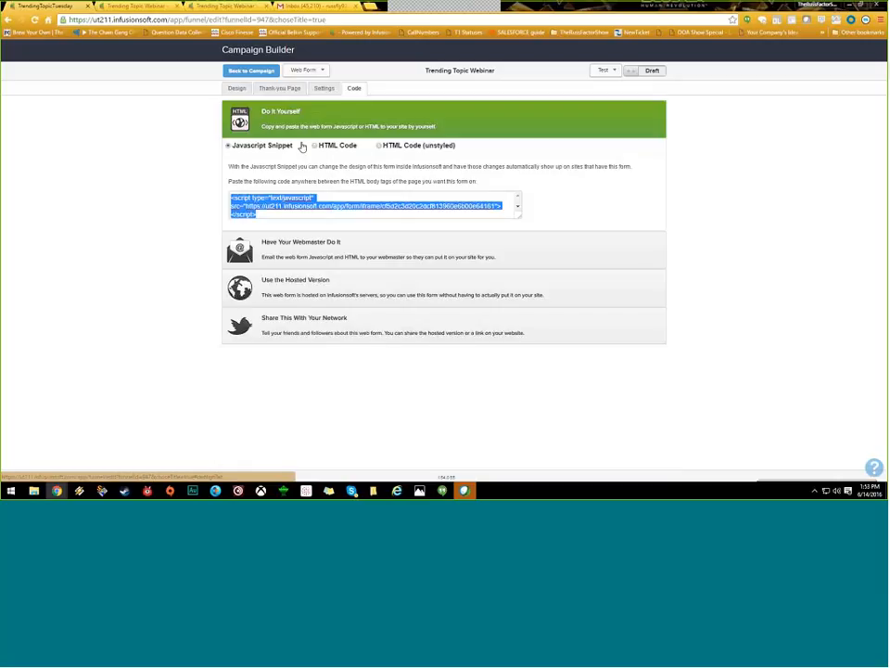
pyautogui.moveTo(301, 147); pyautogui.dragTo(226, 148)
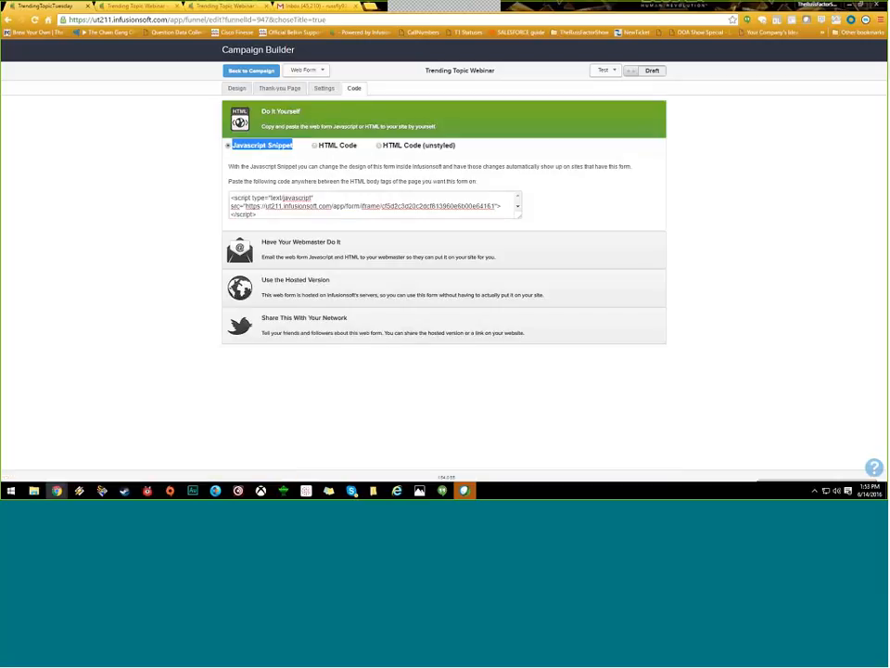
pyautogui.click(268, 208)
pyautogui.hotkey('ctrl', 'a')
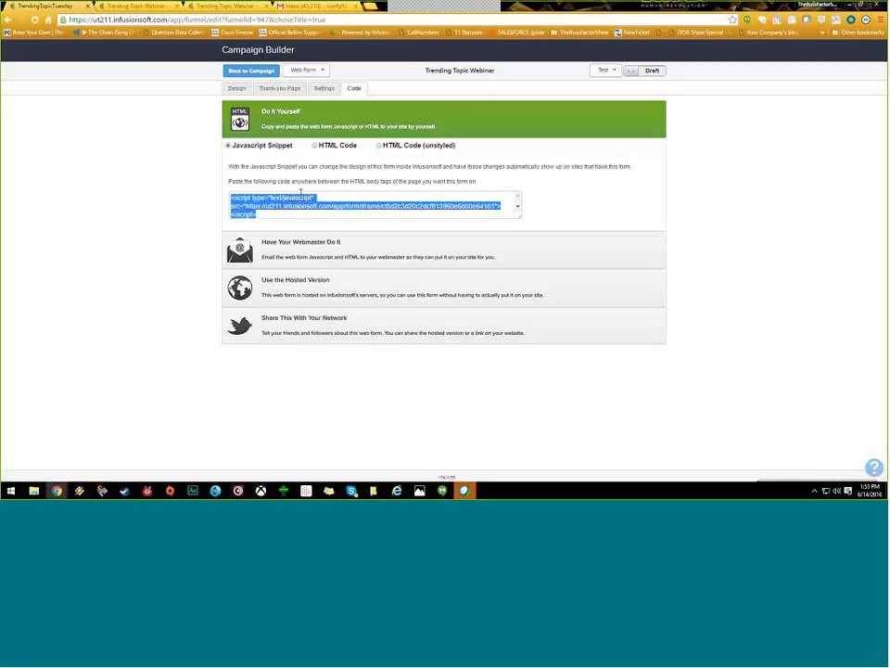
pyautogui.click(276, 201)
# Step: Compare the Hosted Version, Webmaster and Do It Yourself options, enlarging the snippet box, then show Thank-you Page settings
pyautogui.click(308, 283)
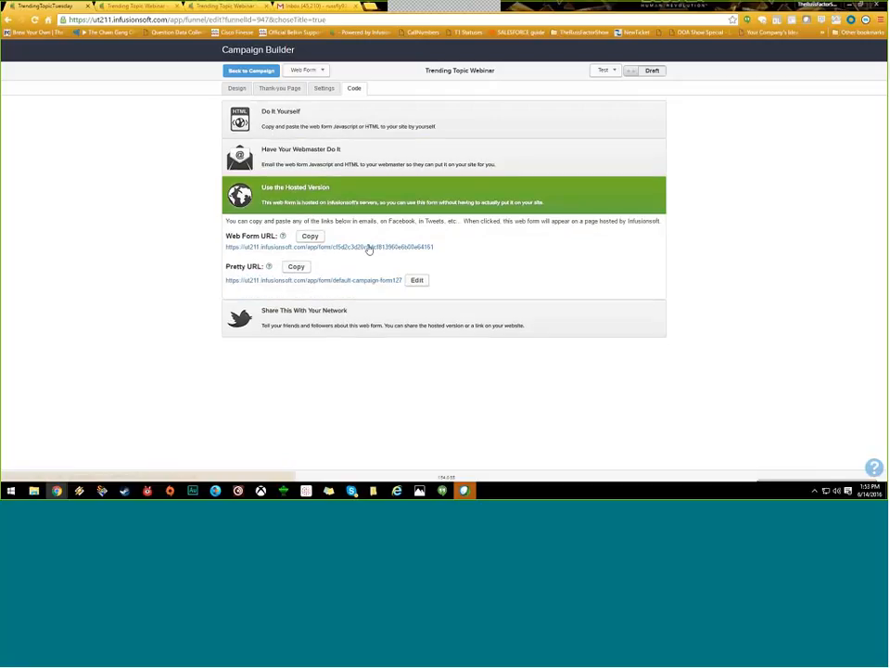
pyautogui.click(372, 159)
pyautogui.click(368, 120)
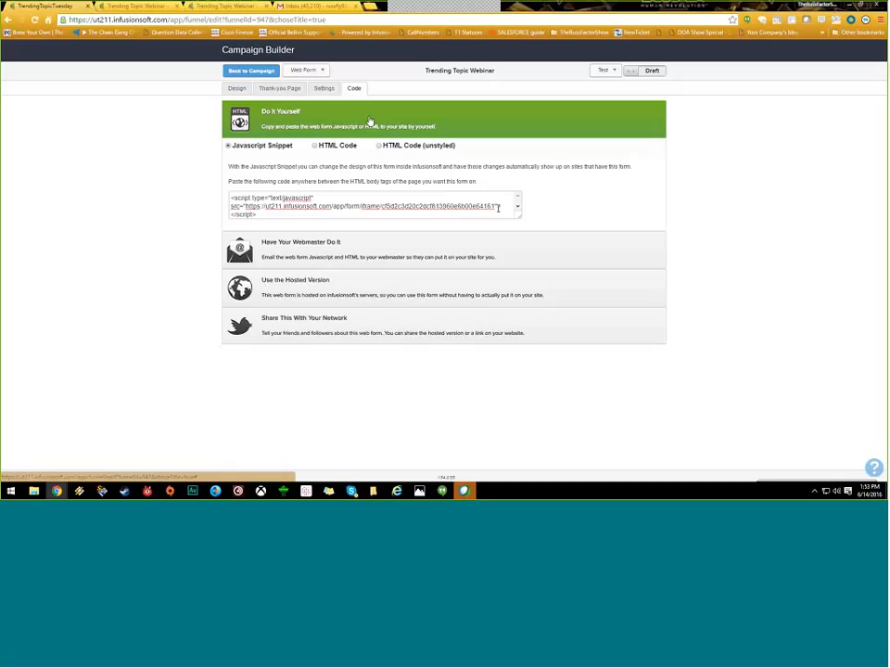
pyautogui.moveTo(498, 208); pyautogui.dragTo(246, 206)
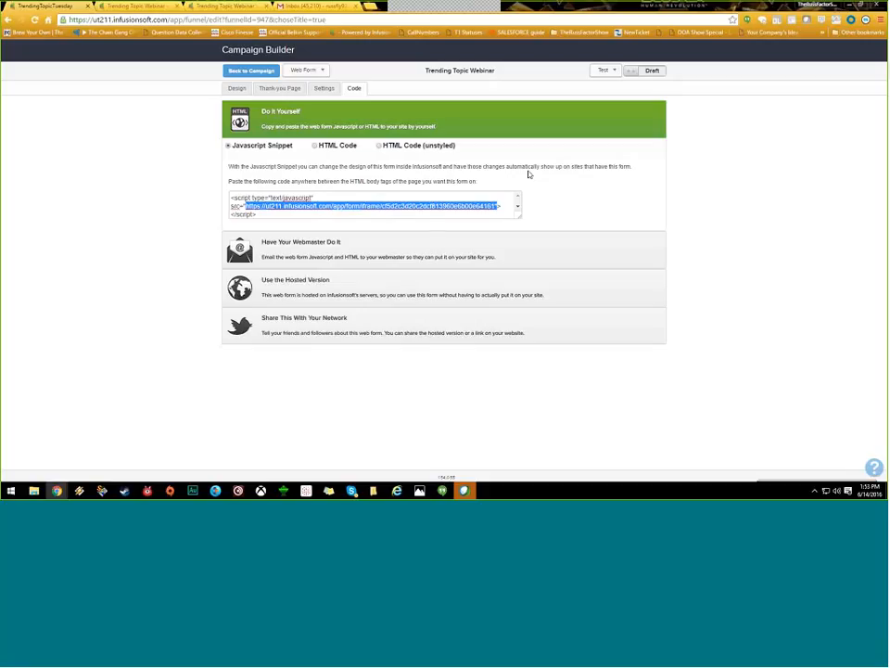
pyautogui.moveTo(520, 215); pyautogui.dragTo(521, 342)
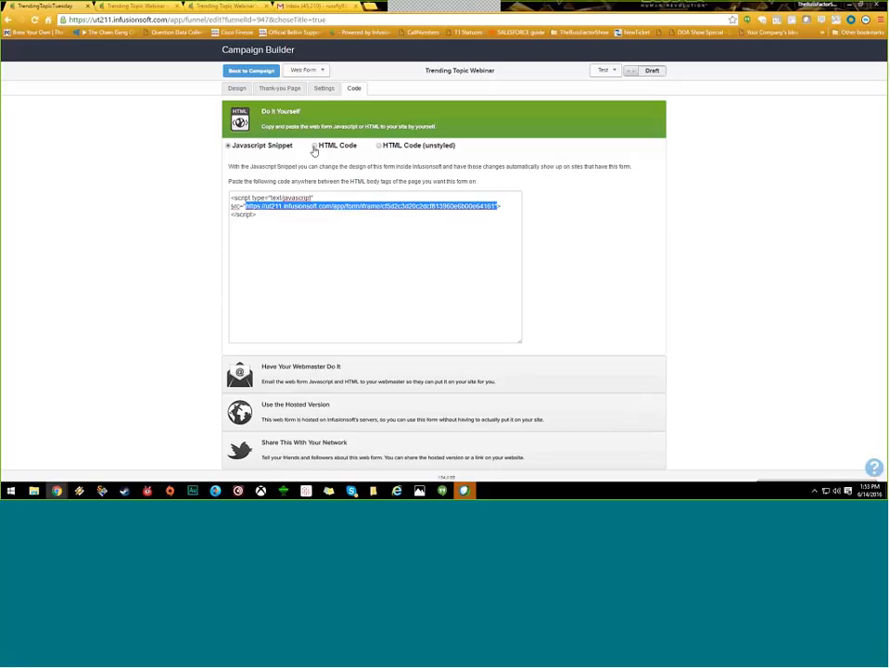
pyautogui.click(246, 148)
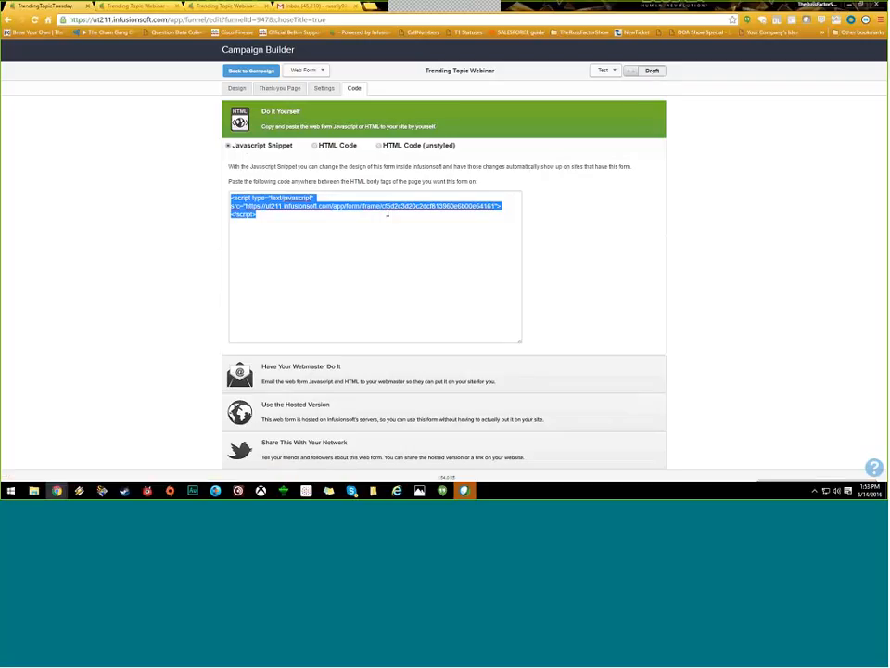
pyautogui.click(411, 414)
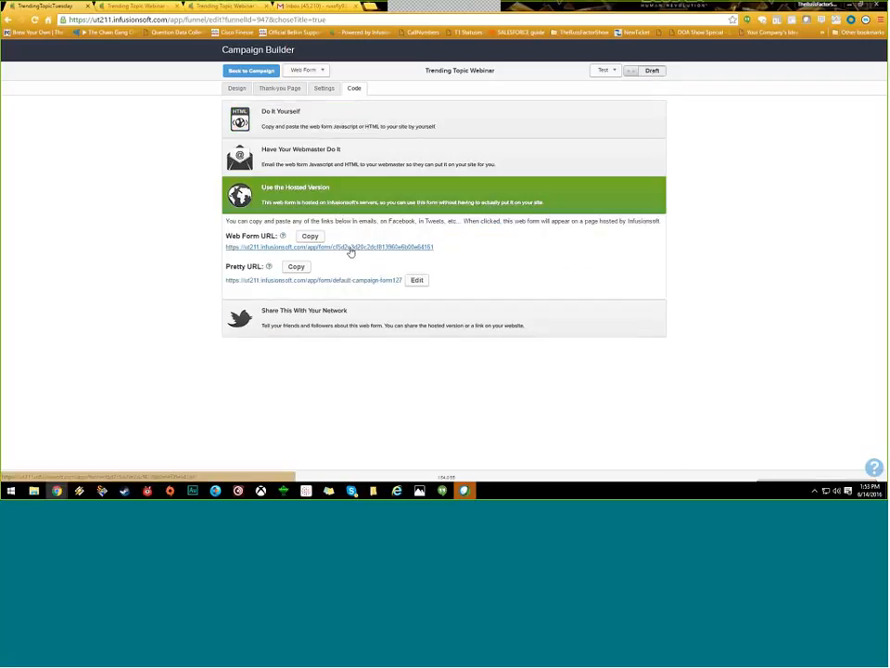
pyautogui.click(352, 126)
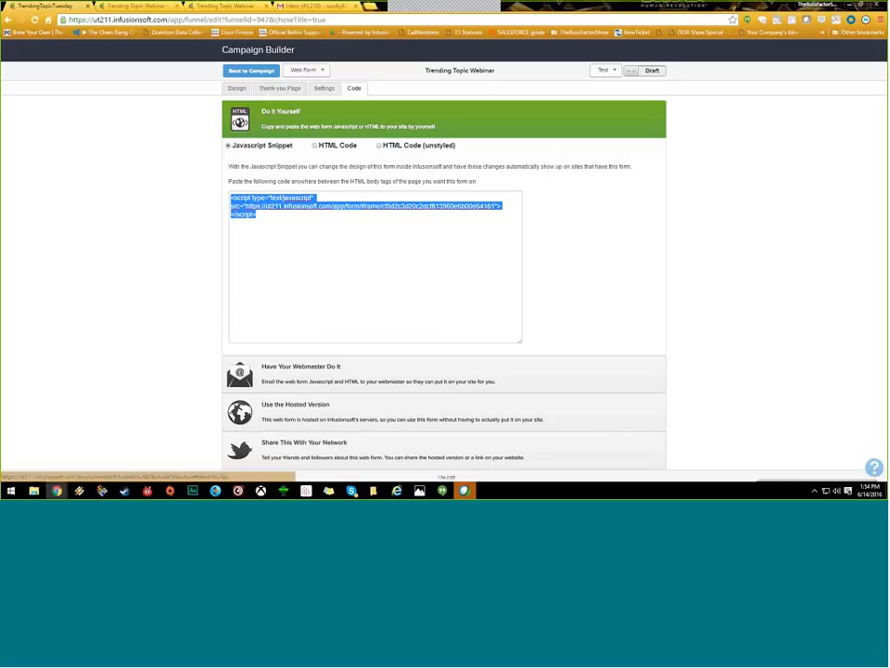
pyautogui.click(278, 89)
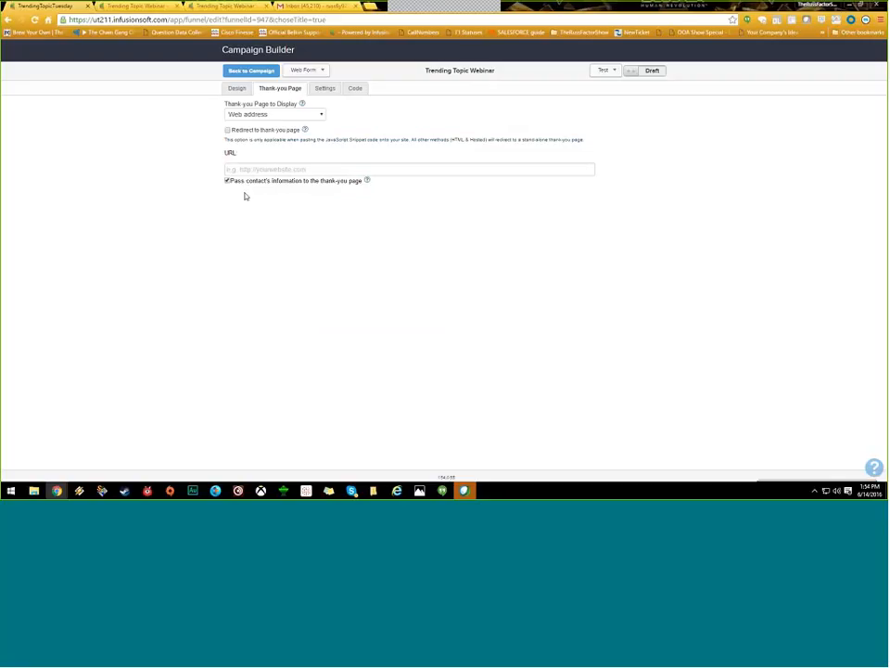
# Step: Click into the thank-you URL field, then toggle the embed code between styled HTML and Javascript Snippet
pyautogui.click(299, 171)
pyautogui.click(355, 88)
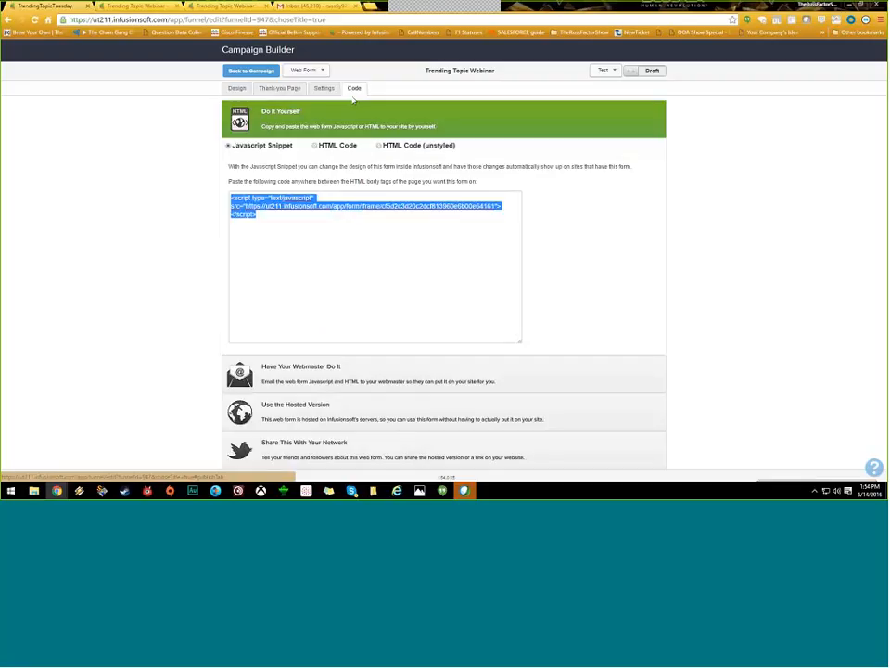
pyautogui.click(324, 146)
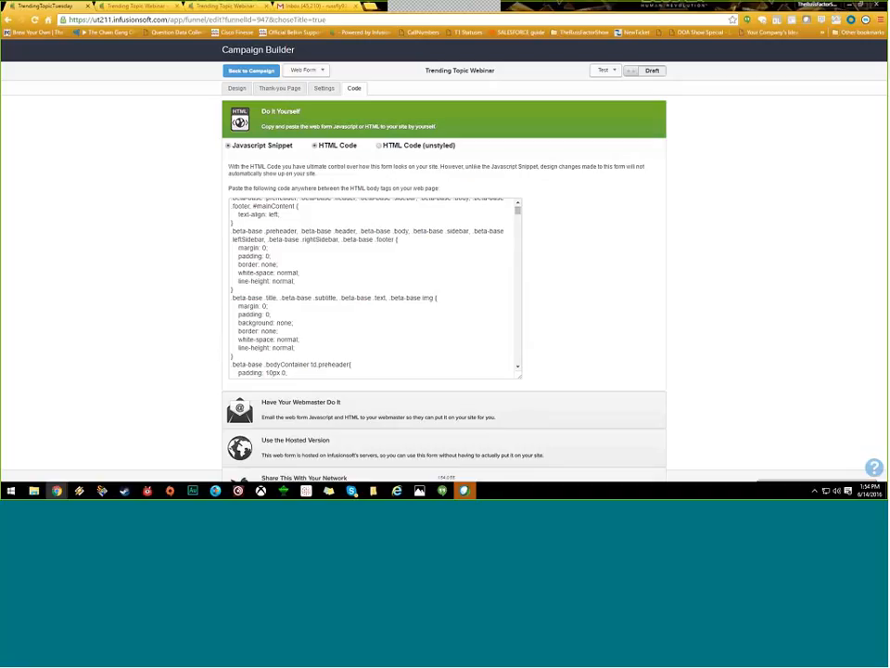
pyautogui.click(228, 146)
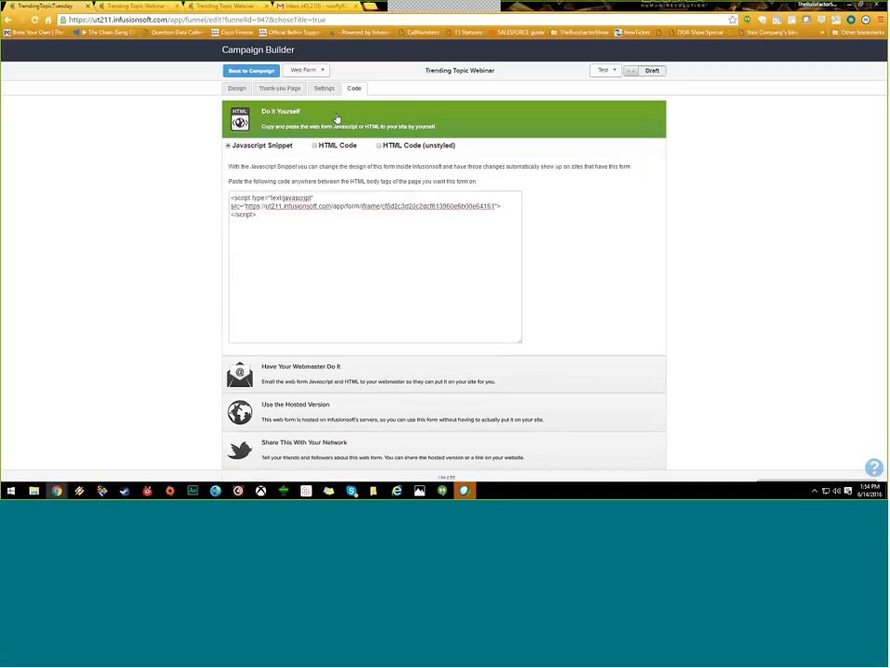
# Step: Glance at the Thank-you Page, review the Settings auto-populate description, and return to the snippet code
pyautogui.click(277, 90)
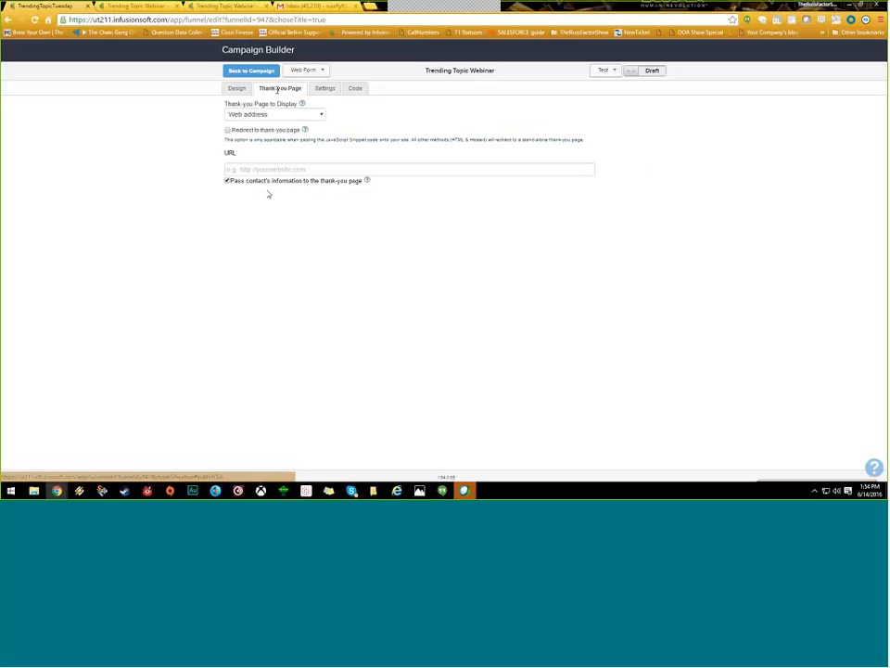
pyautogui.click(325, 89)
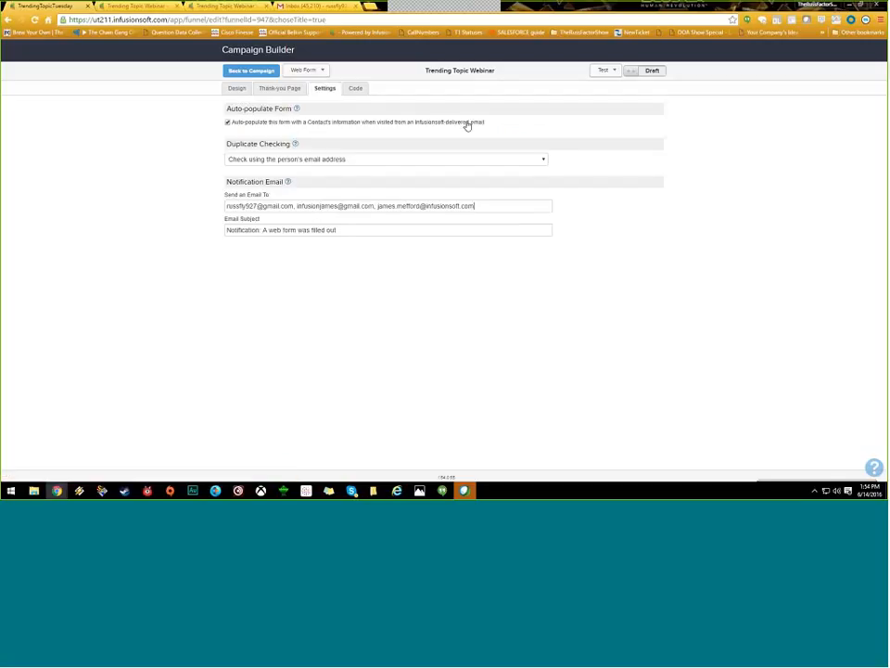
pyautogui.moveTo(486, 122); pyautogui.dragTo(229, 129)
pyautogui.click(228, 129)
pyautogui.click(354, 88)
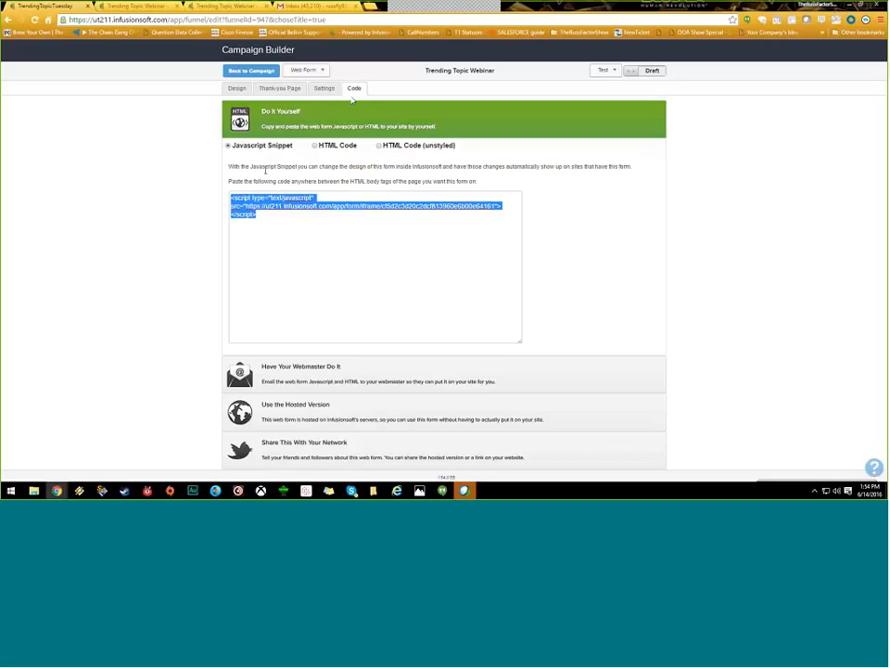
pyautogui.click(269, 215)
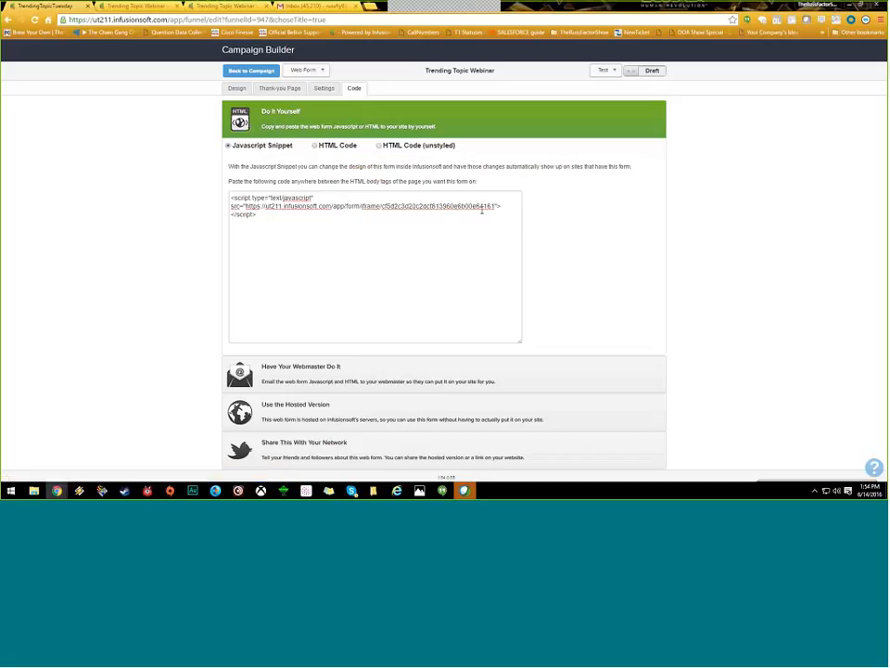
# Step: Revisit the Thank-you Page and Settings auto-populate text, ending on the Javascript snippet embed code
pyautogui.click(291, 89)
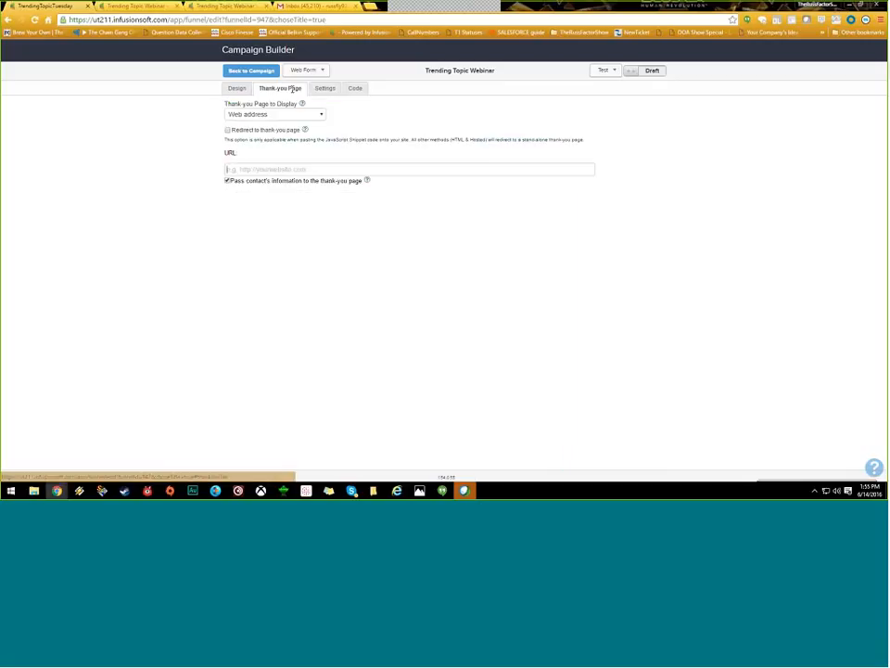
pyautogui.moveTo(368, 184)
pyautogui.click(321, 91)
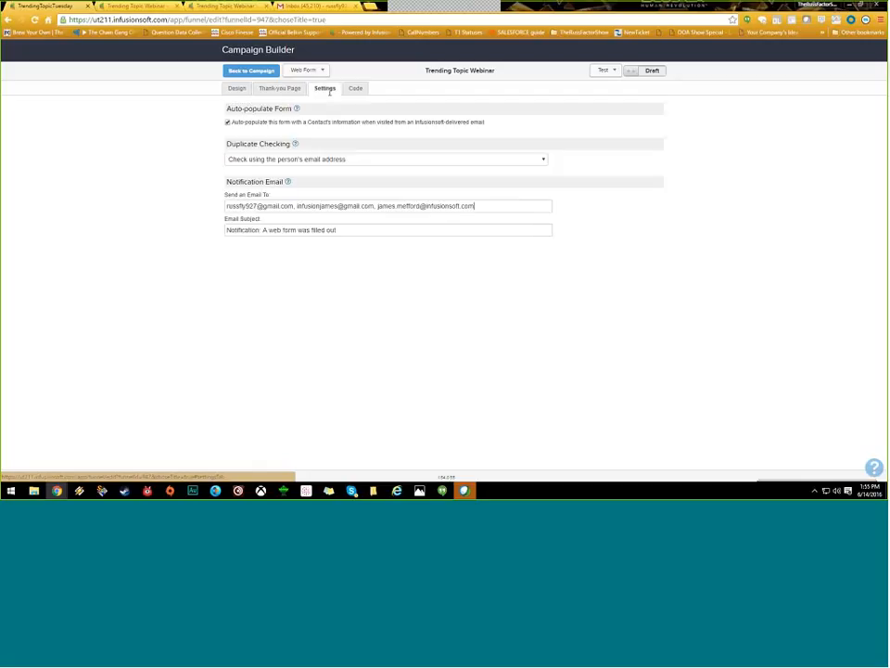
pyautogui.moveTo(497, 133); pyautogui.dragTo(440, 132)
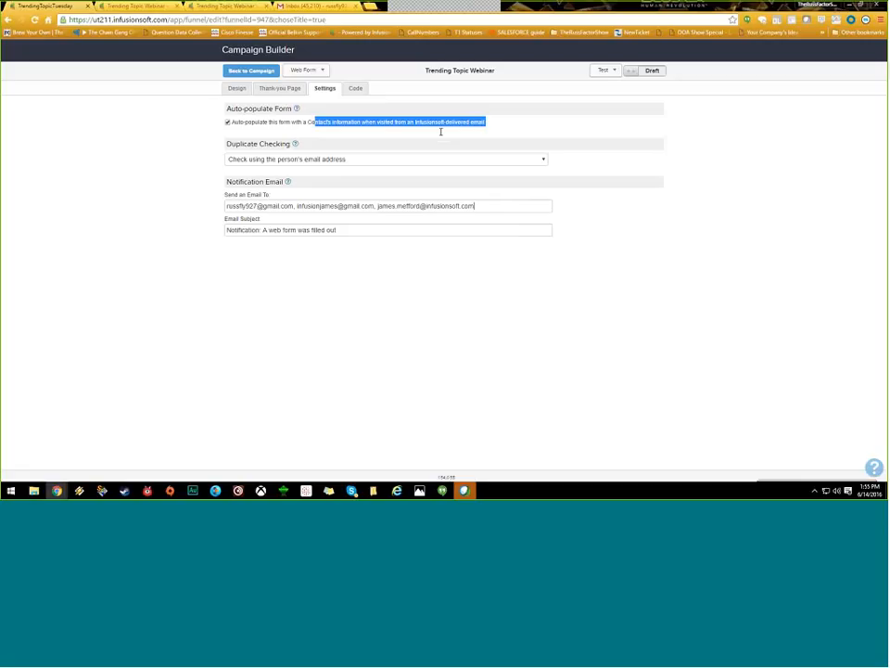
pyautogui.click(441, 132)
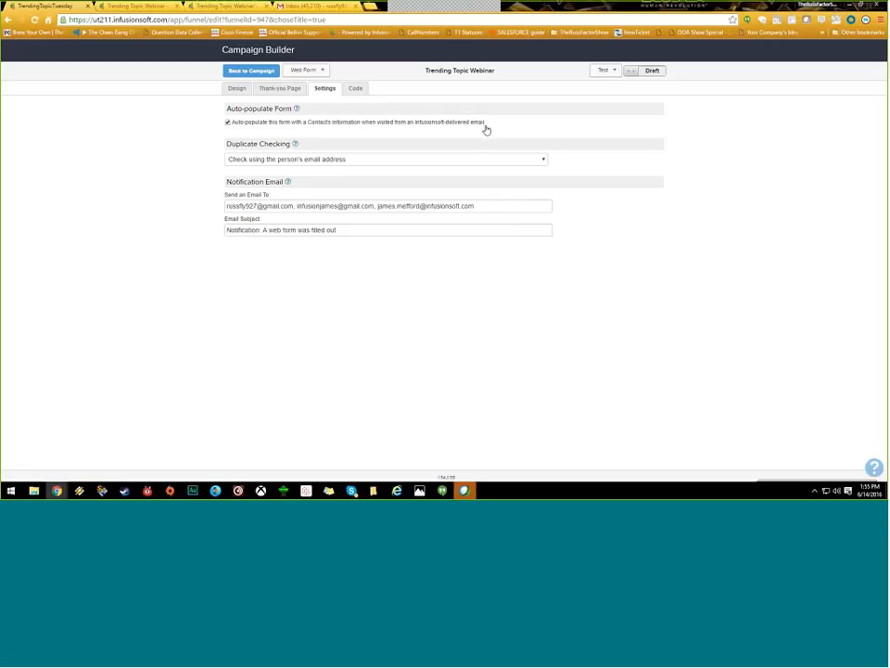
pyautogui.click(355, 88)
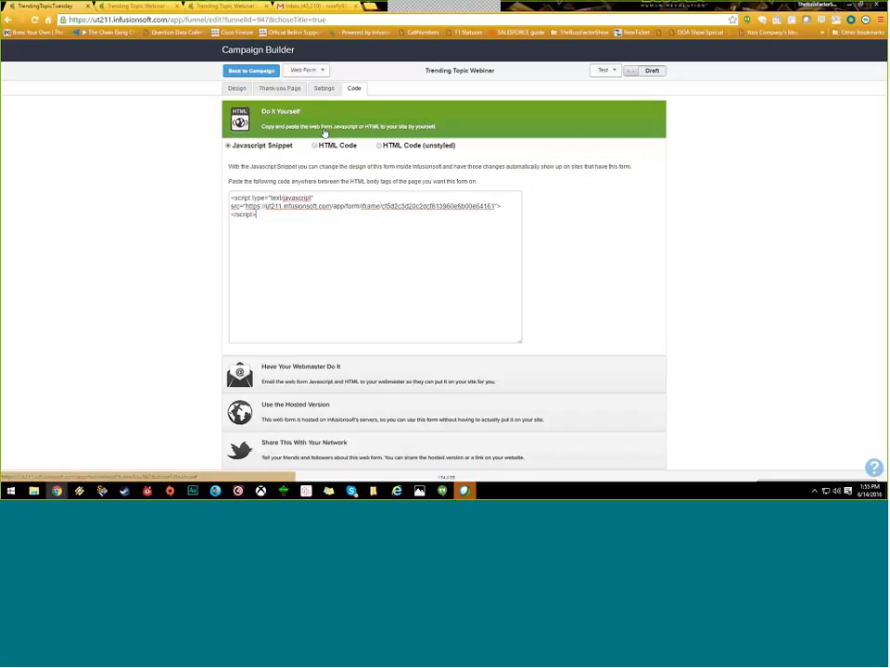
# Step: Compare the HTML Code, unstyled HTML and Javascript Snippet embed codes, then open Have Your Webmaster Do It
pyautogui.moveTo(277, 217); pyautogui.dragTo(182, 198)
pyautogui.click(332, 221)
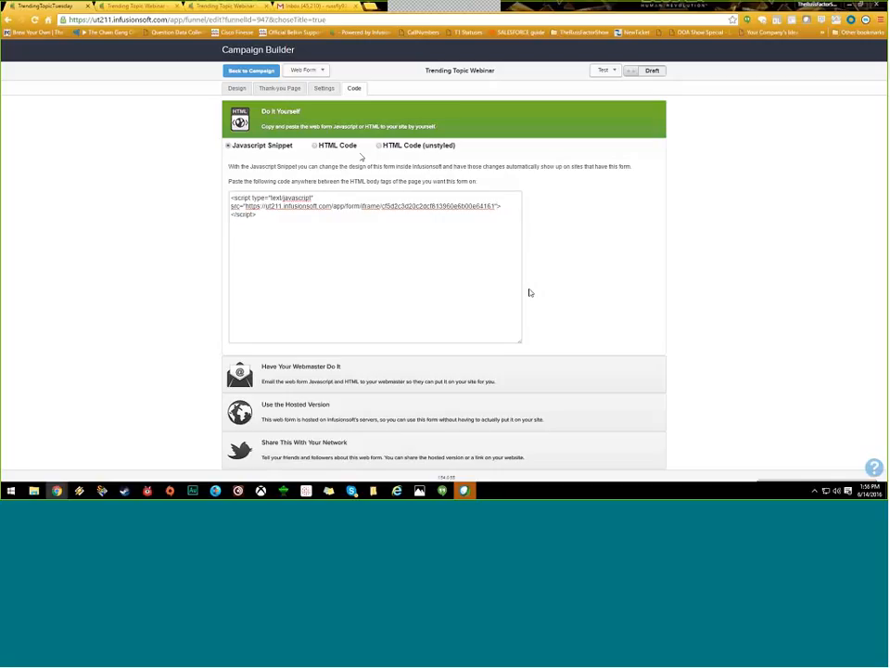
pyautogui.click(336, 145)
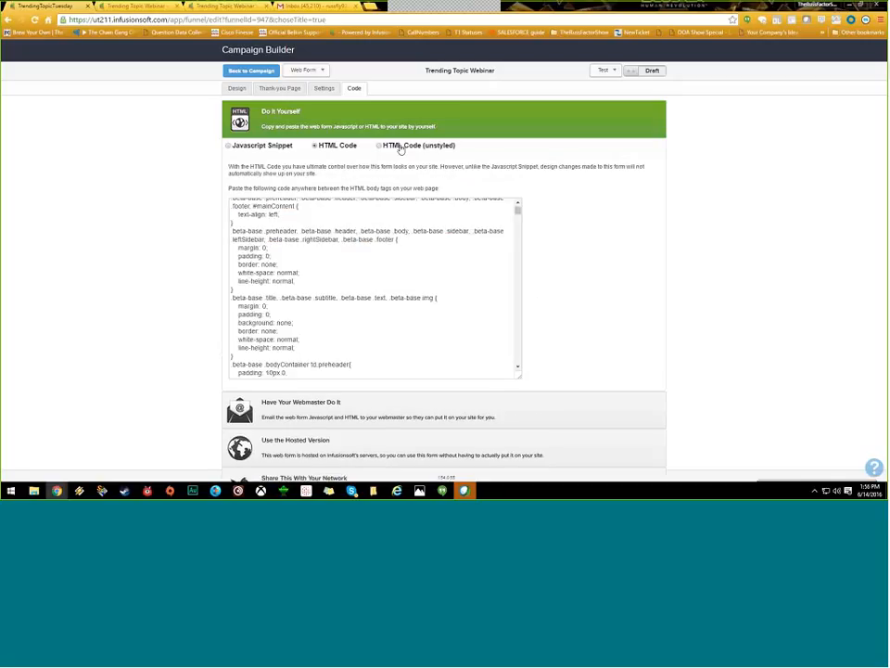
pyautogui.click(400, 149)
pyautogui.click(349, 148)
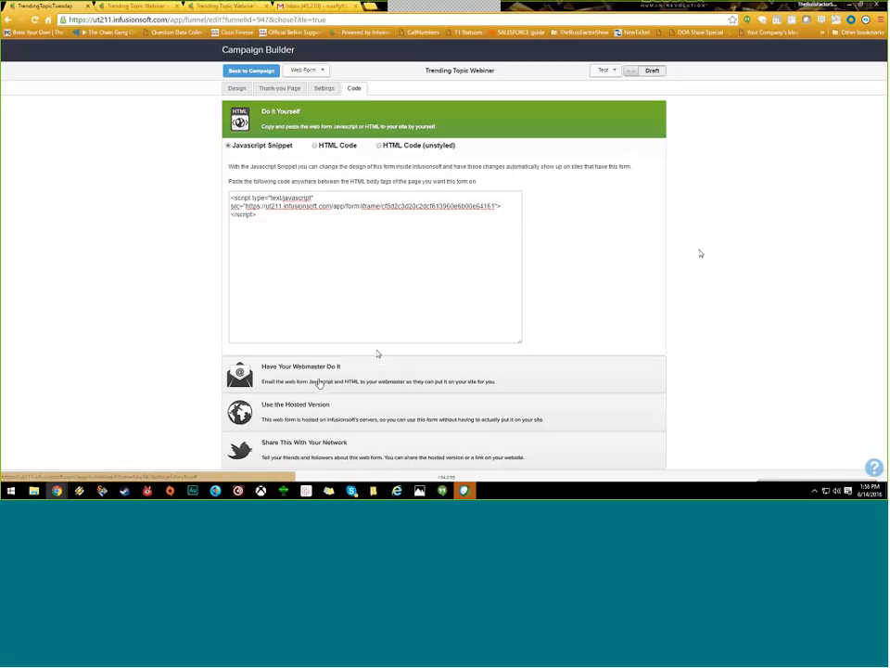
pyautogui.click(318, 380)
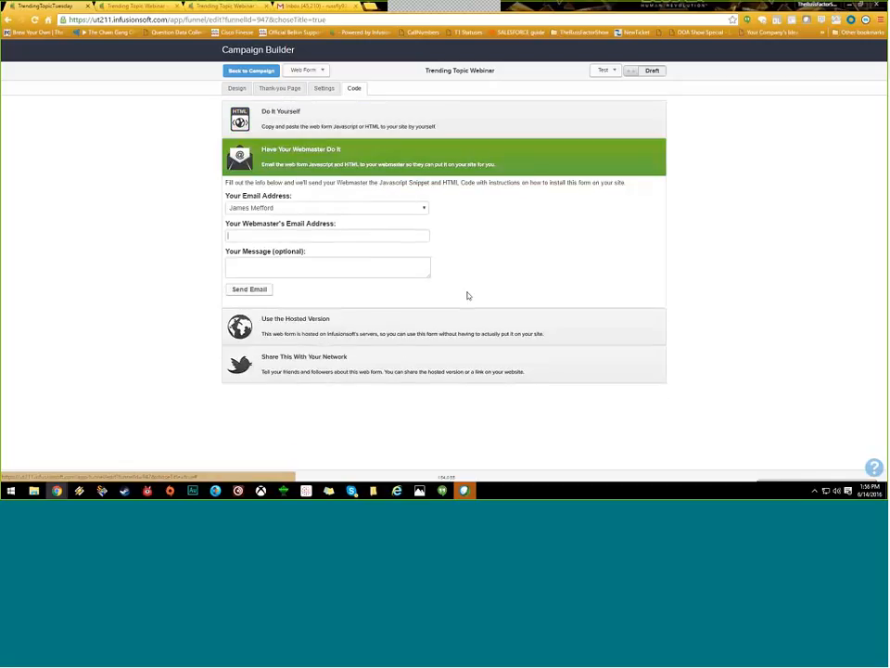
# Step: Switch between Do It Yourself and the webmaster email form, then open the Your Email Address dropdown
pyautogui.click(353, 125)
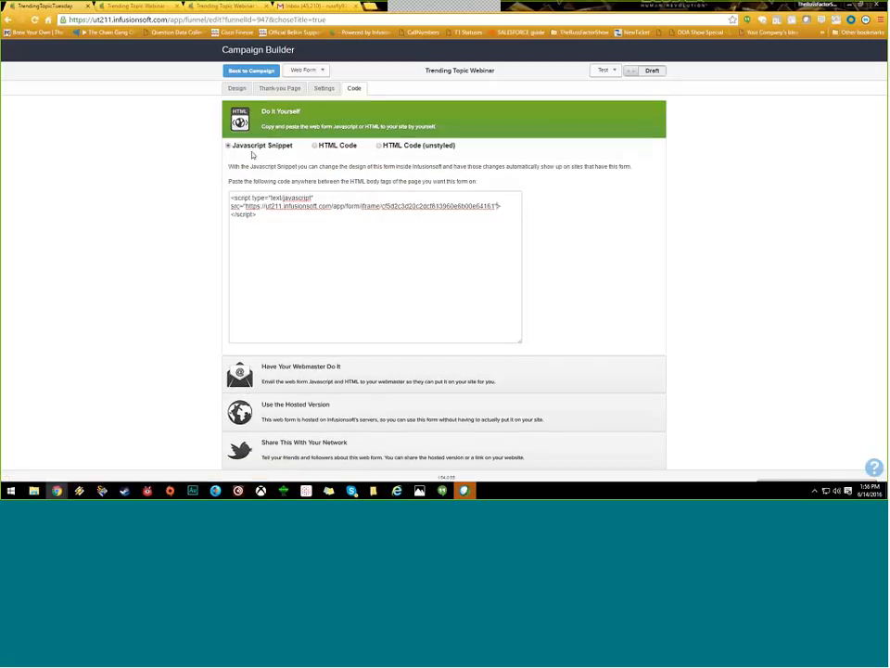
pyautogui.click(338, 367)
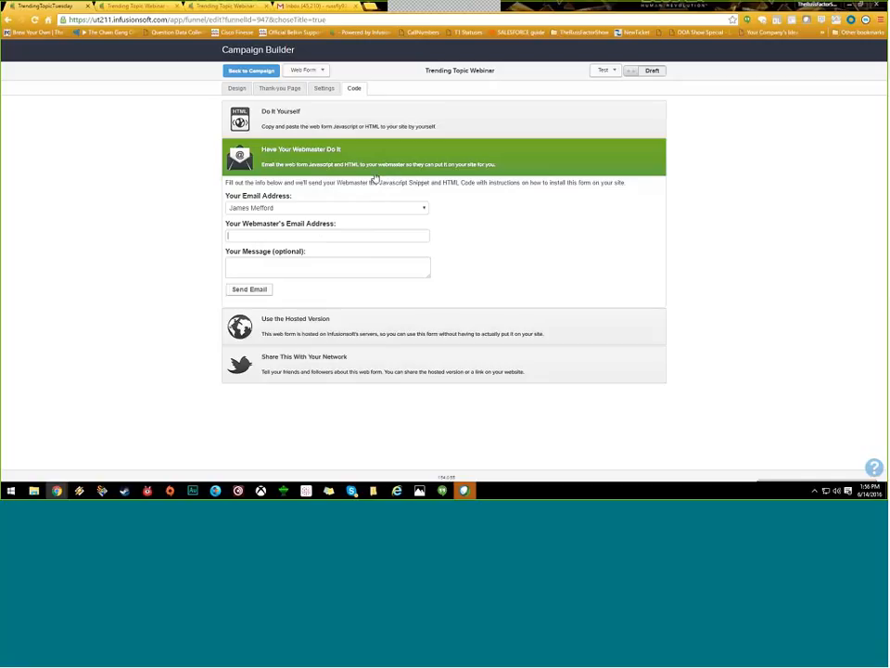
pyautogui.moveTo(376, 178); pyautogui.dragTo(432, 193)
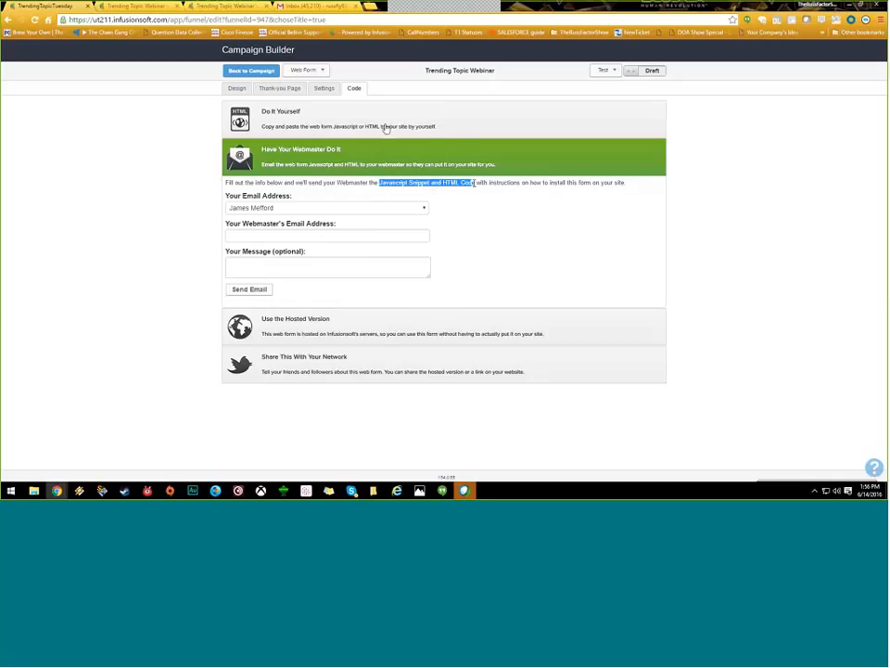
pyautogui.click(384, 128)
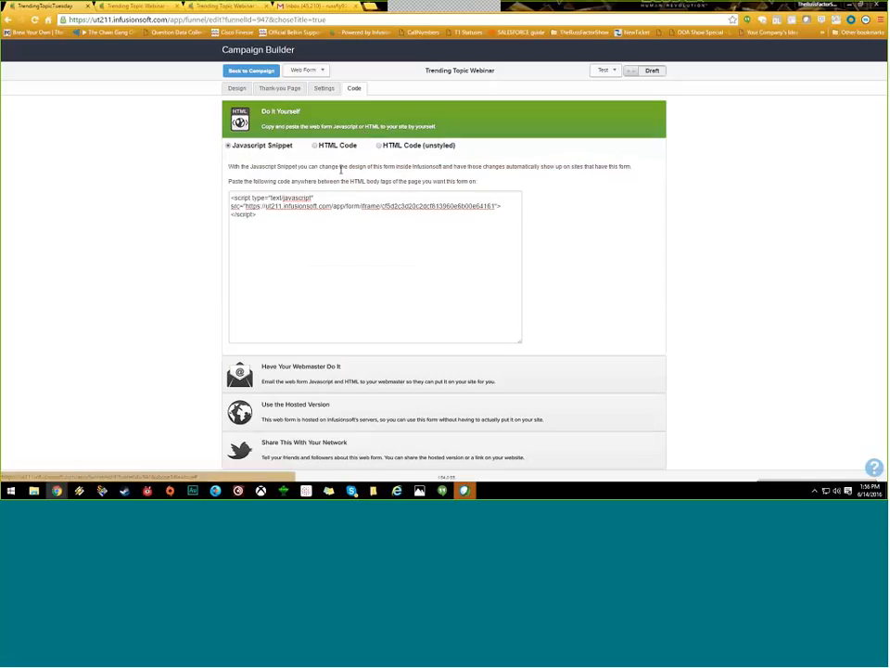
pyautogui.click(326, 369)
pyautogui.click(278, 208)
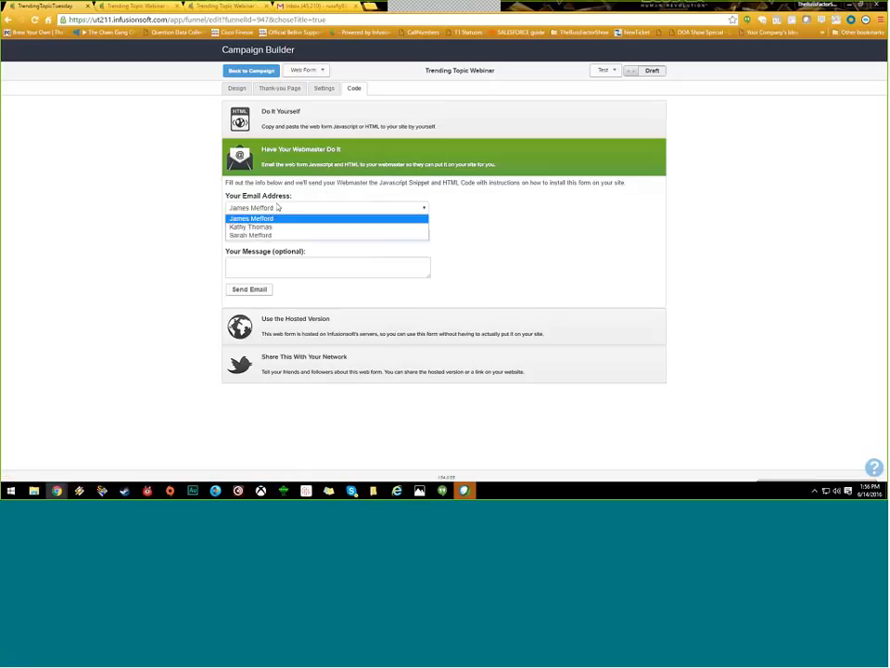
# Step: Keep the sender address, enter the webmaster's email, and write a message requesting the form on /about
pyautogui.click(279, 218)
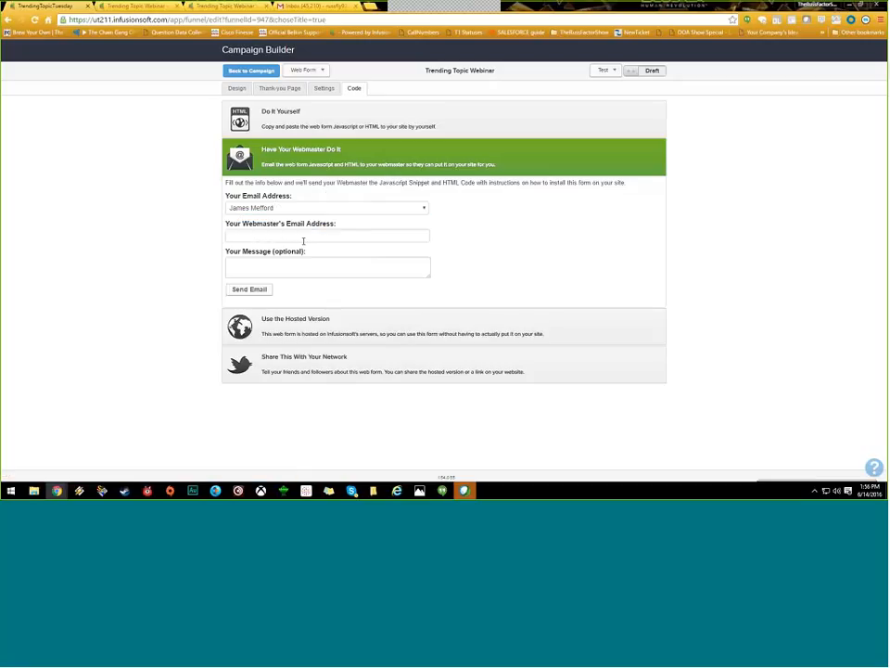
pyautogui.click(281, 234)
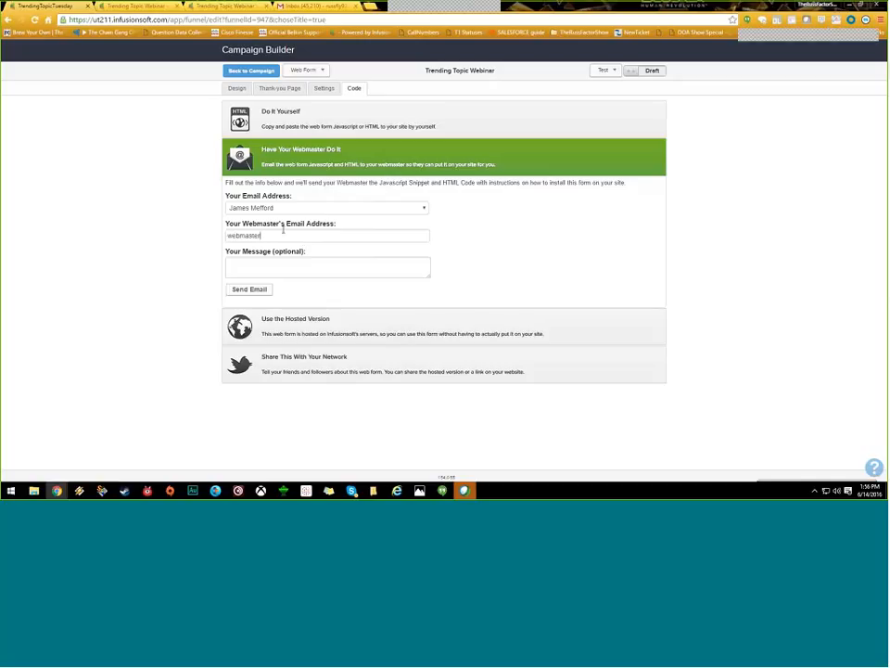
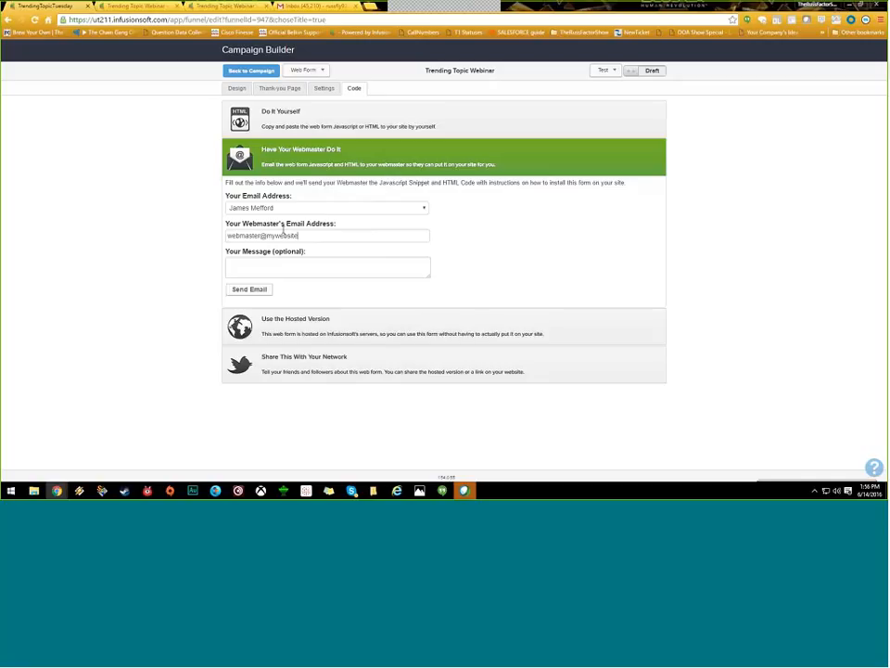
pyautogui.click(358, 266)
pyautogui.write('Hey can you put this on the /about page of the website. I se')
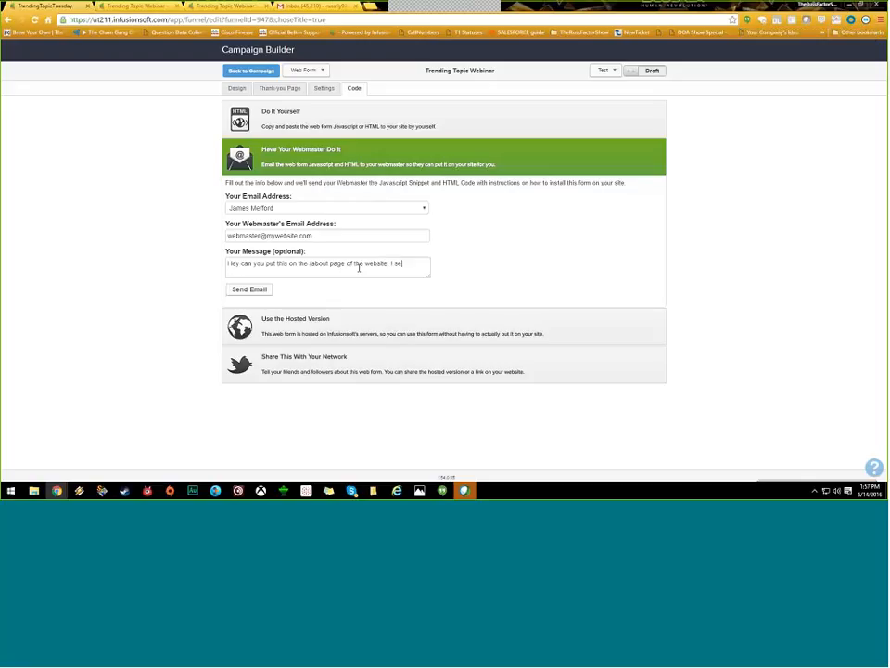
pyautogui.write('nt ove the ')
pyautogui.write('Javascript and the')
pyautogui.write(' HTML')
pyautogui.write('. See it')
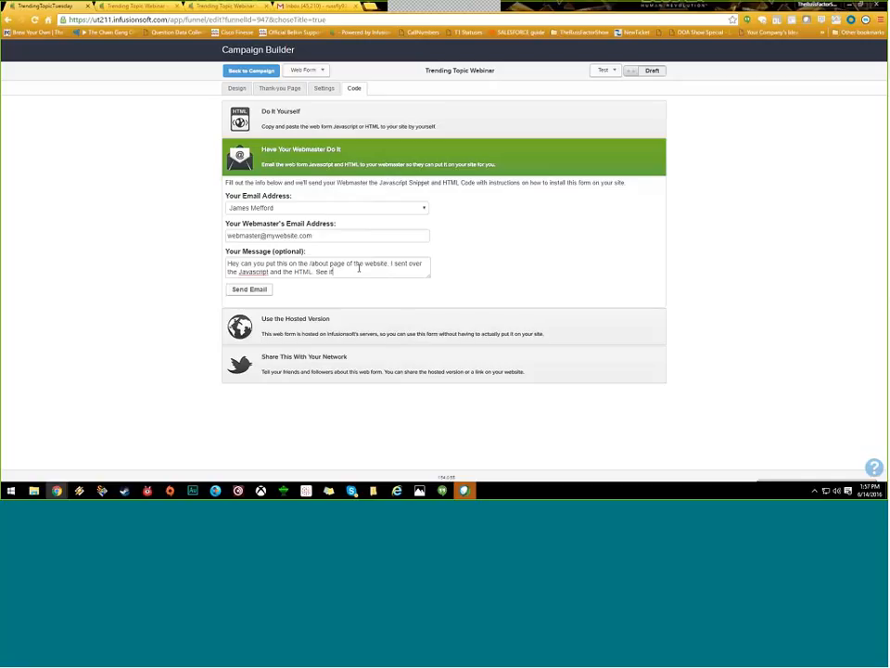
pyautogui.write(' you can get the java script one on there')
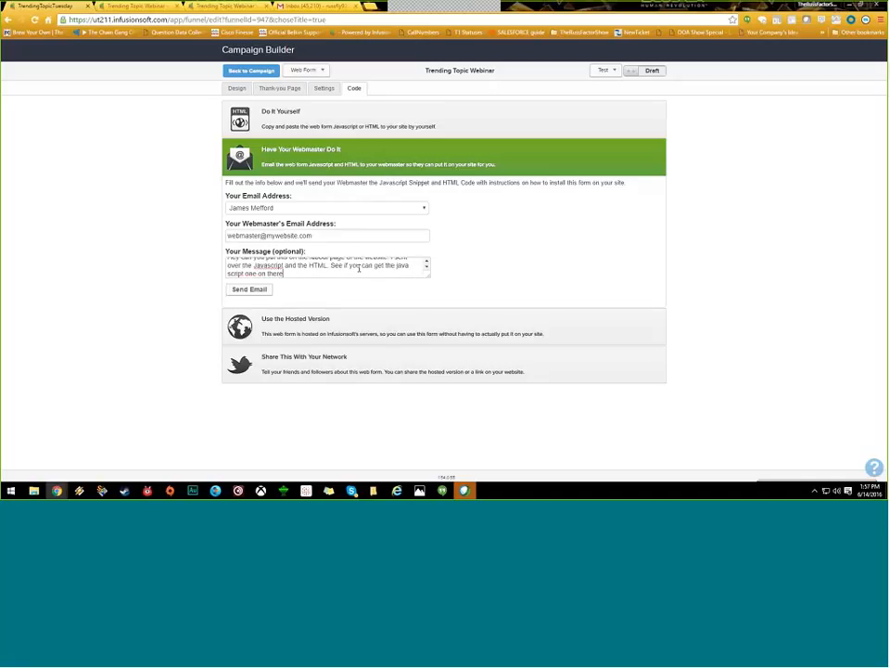
pyautogui.write(' as po')
pyautogui.write('iority! :) Thank')
pyautogui.click(427, 262)
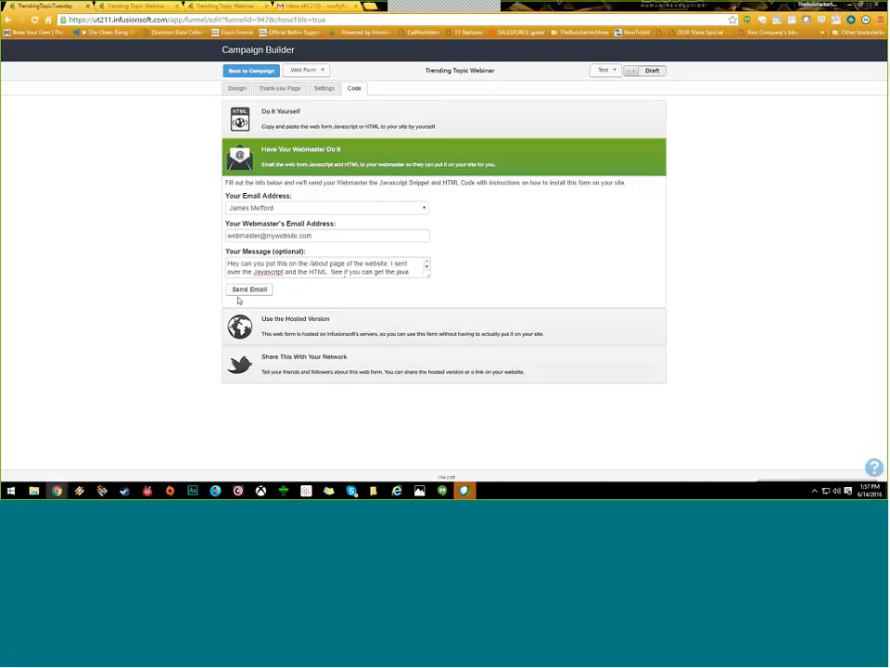
# Step: Highlight 'Javascript Snippet' in the line describing what the webmaster receives
pyautogui.moveTo(337, 183); pyautogui.dragTo(476, 184)
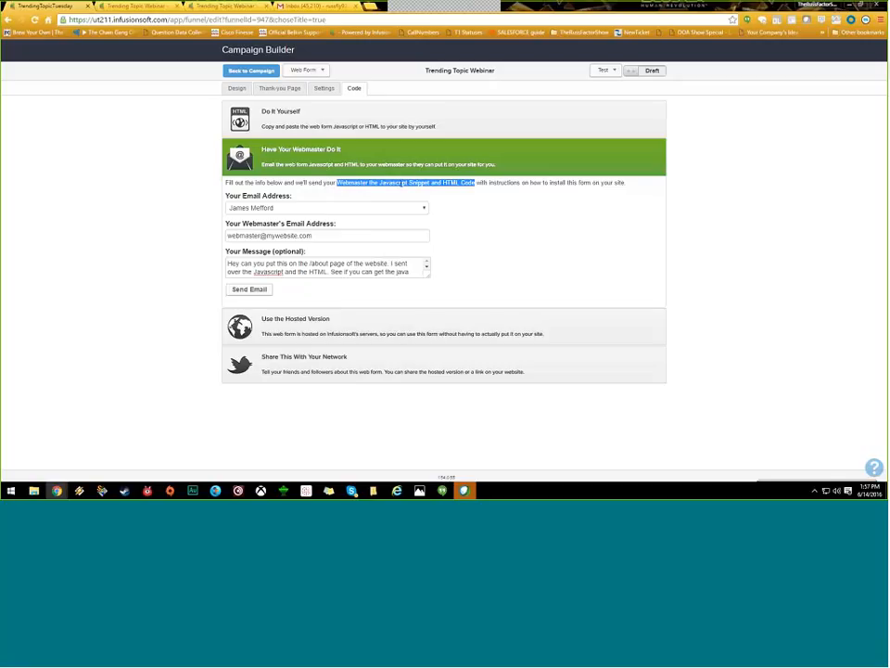
pyautogui.click(402, 183)
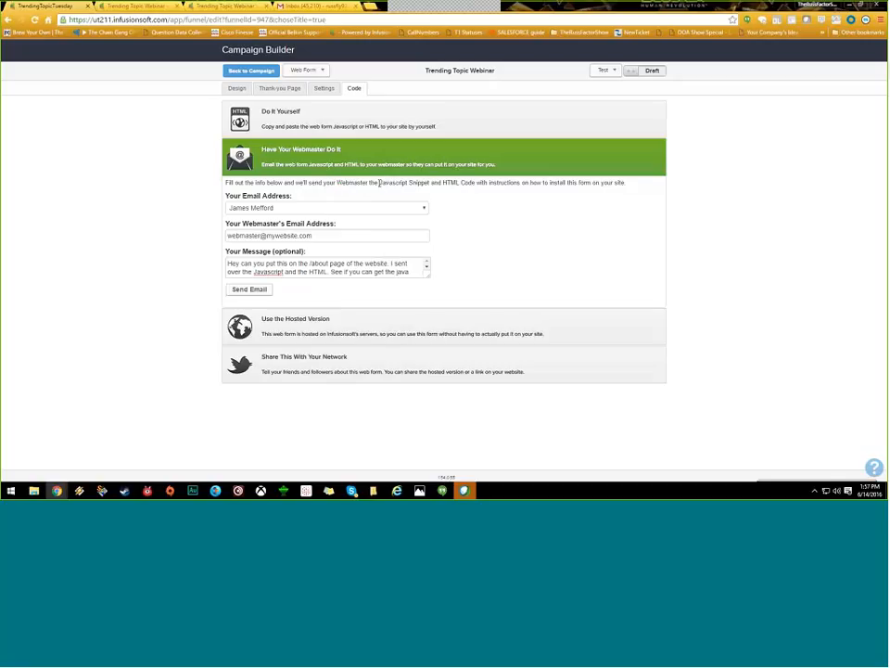
pyautogui.moveTo(379, 182); pyautogui.dragTo(429, 184)
pyautogui.click(297, 119)
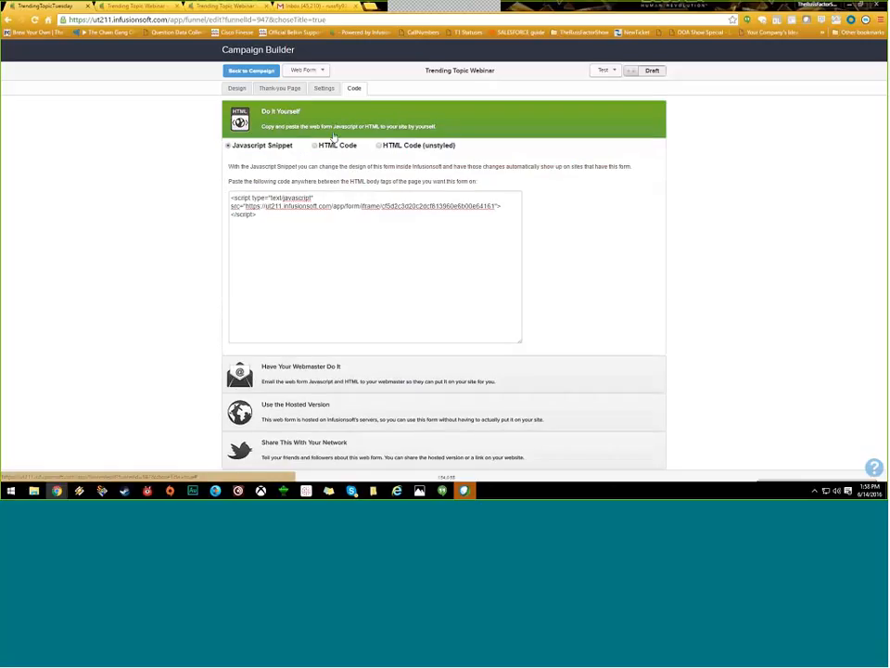
pyautogui.click(316, 145)
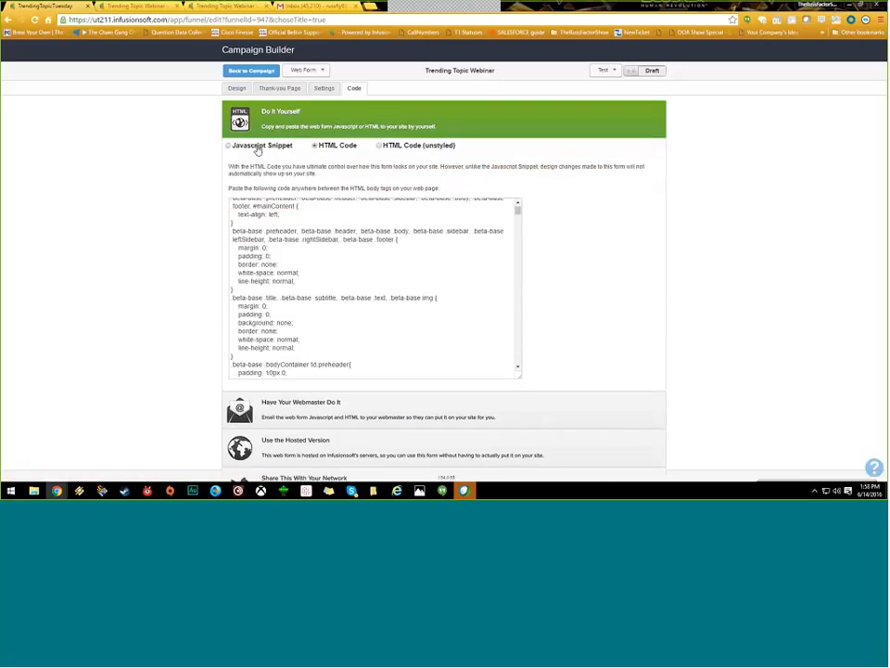
pyautogui.click(259, 147)
pyautogui.click(329, 147)
pyautogui.click(232, 146)
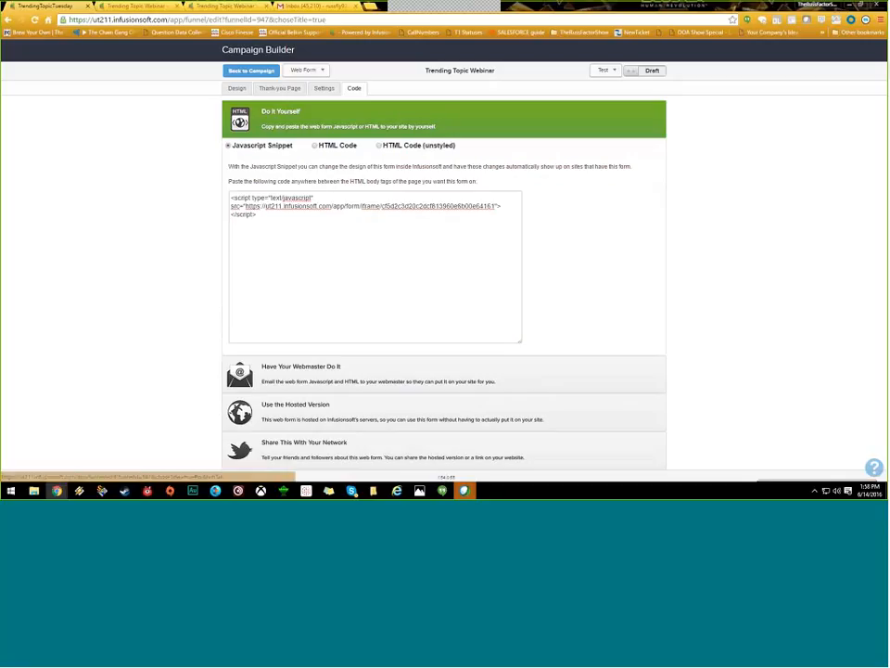
pyautogui.click(376, 371)
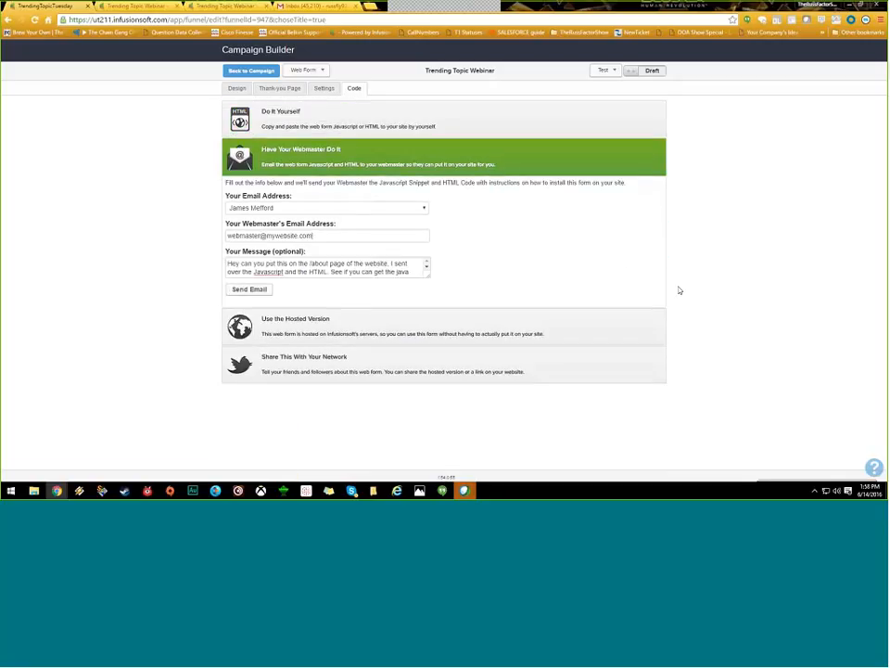
# Step: Expand Share This With Your Network to show the form's shareable URL, Facebook and Twitter
pyautogui.click(369, 372)
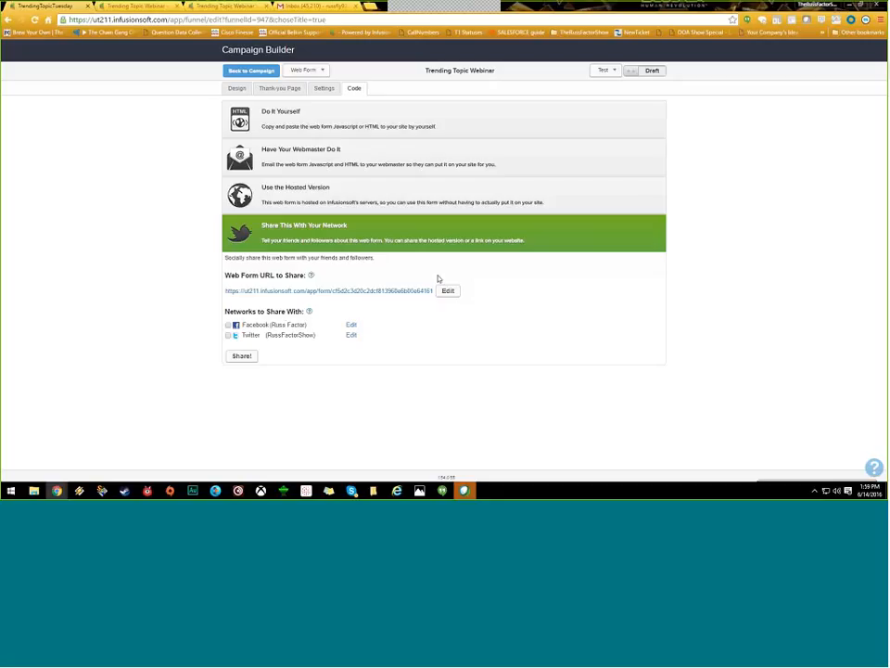
pyautogui.click(339, 204)
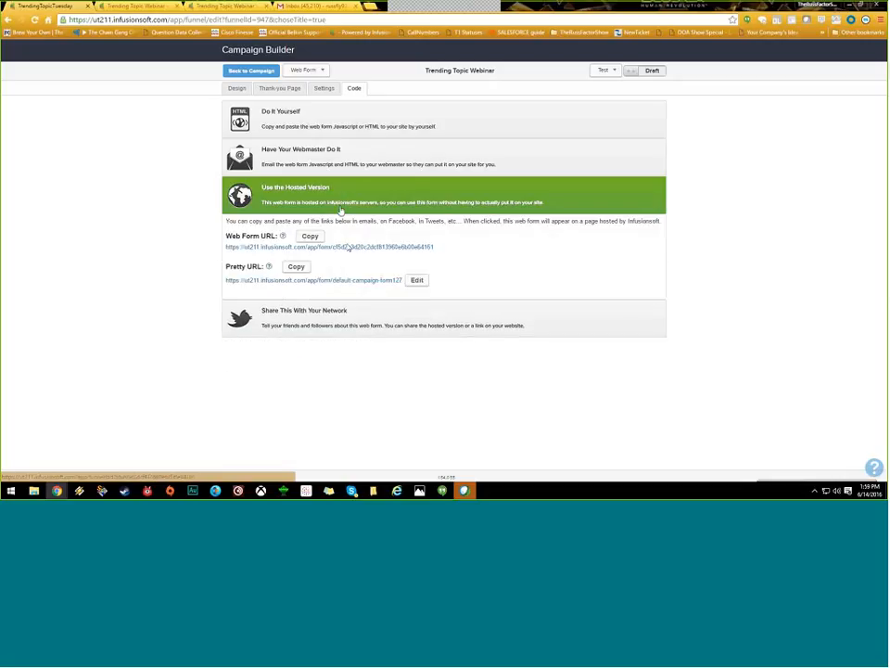
pyautogui.click(408, 315)
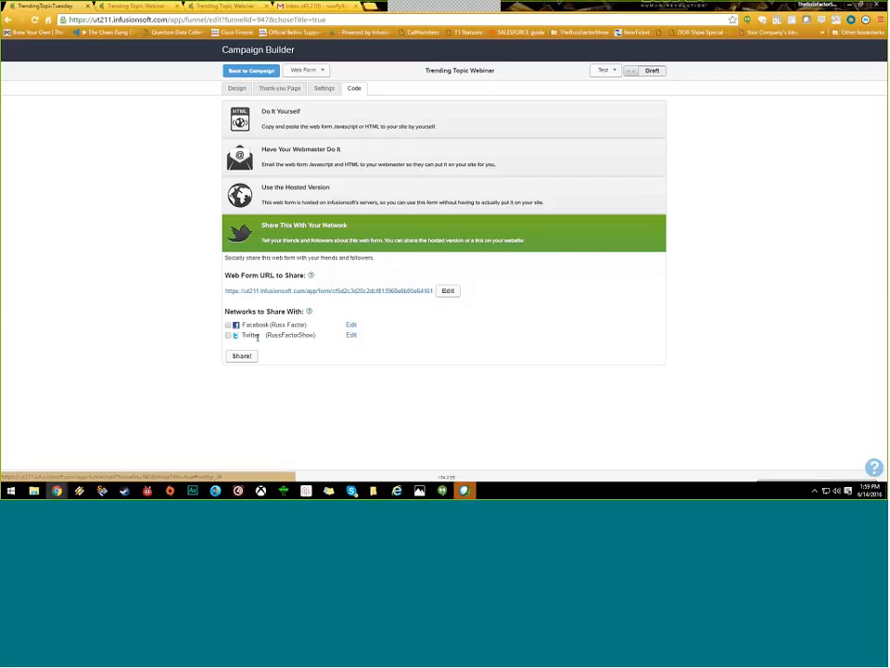
pyautogui.click(345, 128)
# Step: Tour the web form's Thank-you Page, Settings, Code and Design tabs
pyautogui.click(290, 88)
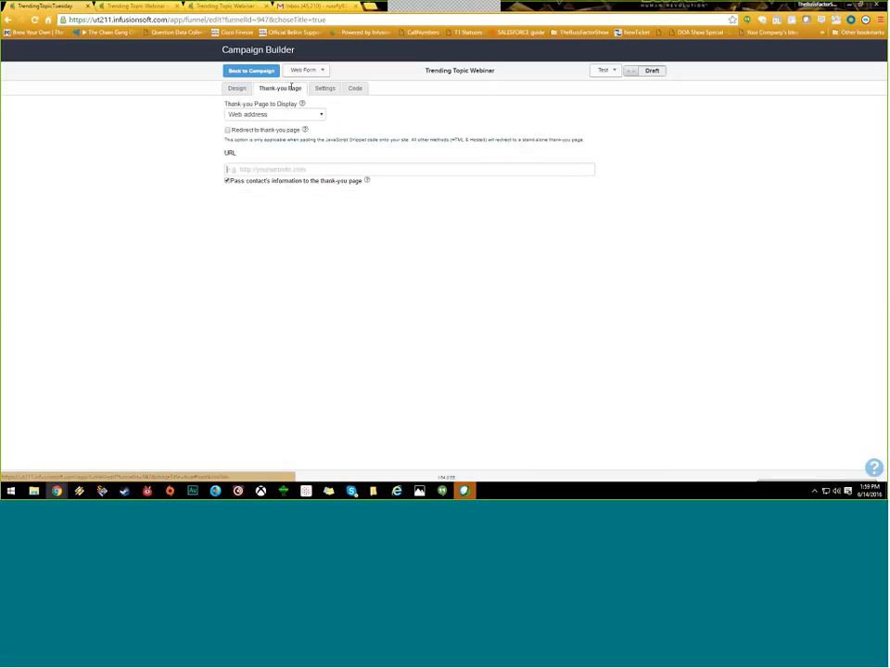
pyautogui.click(325, 88)
pyautogui.click(355, 88)
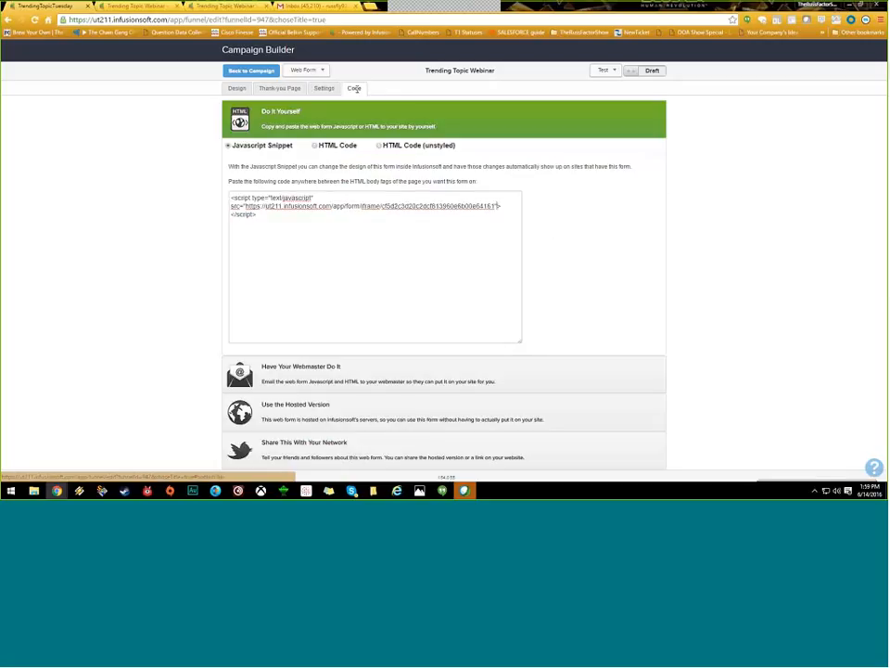
pyautogui.click(277, 88)
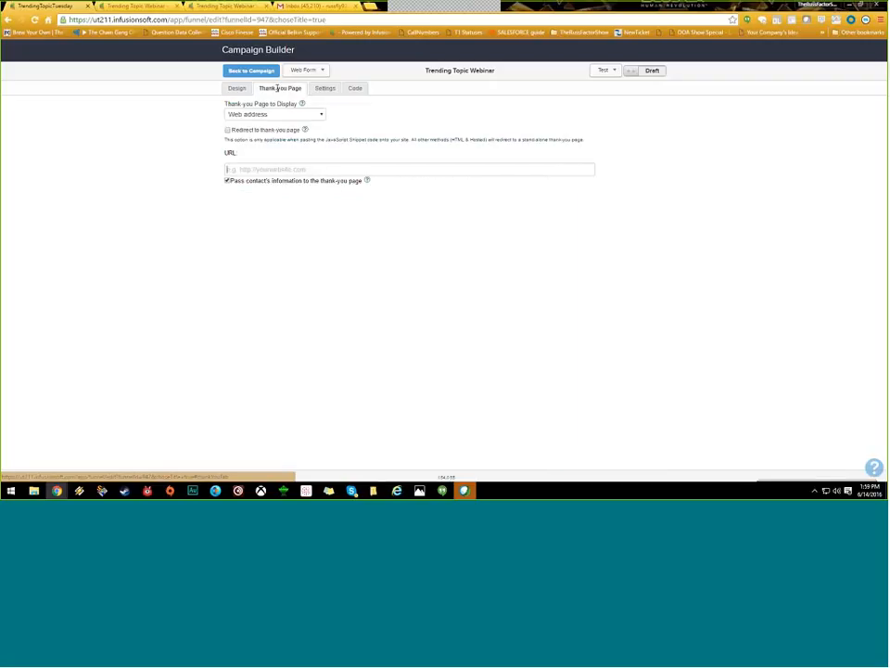
pyautogui.click(325, 88)
pyautogui.click(354, 88)
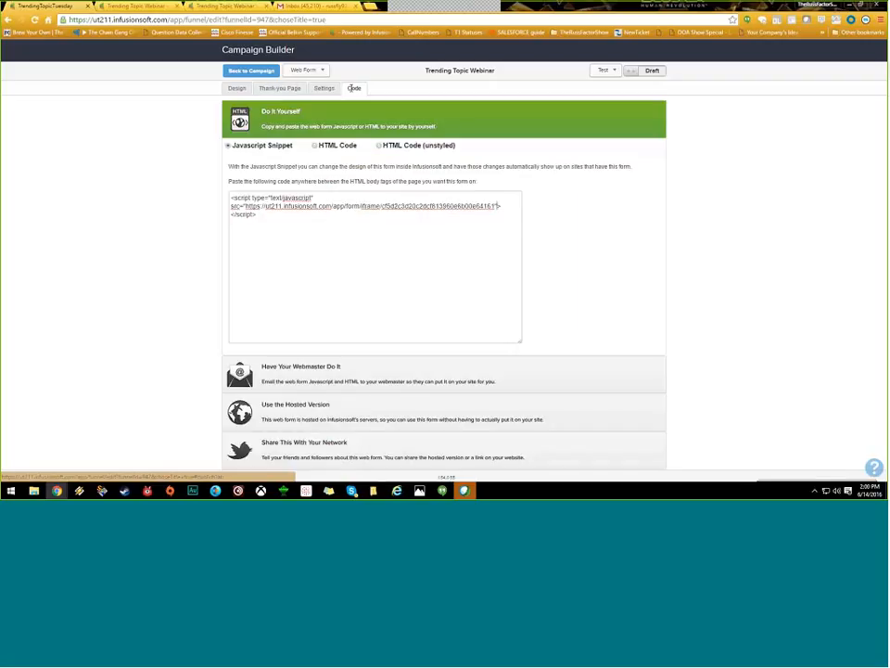
pyautogui.click(283, 89)
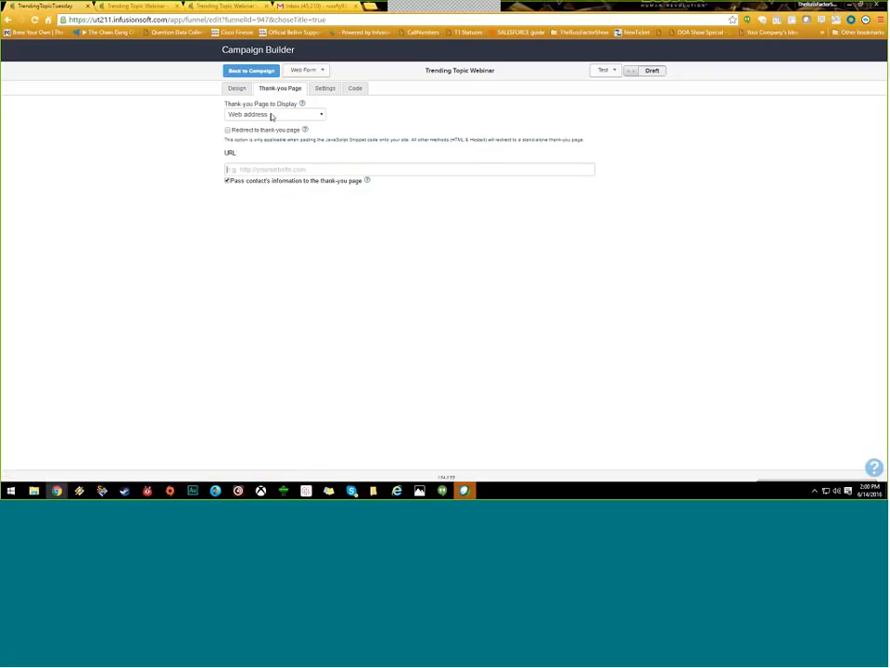
pyautogui.click(237, 88)
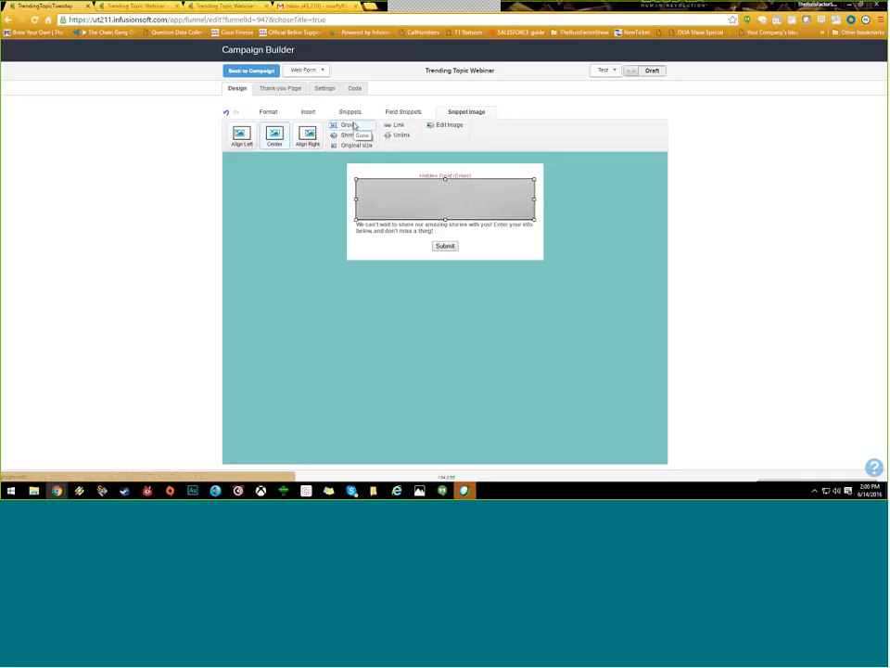
# Step: Choose which thank-you page displays, then return to the Javascript snippet on the Code tab
pyautogui.click(291, 89)
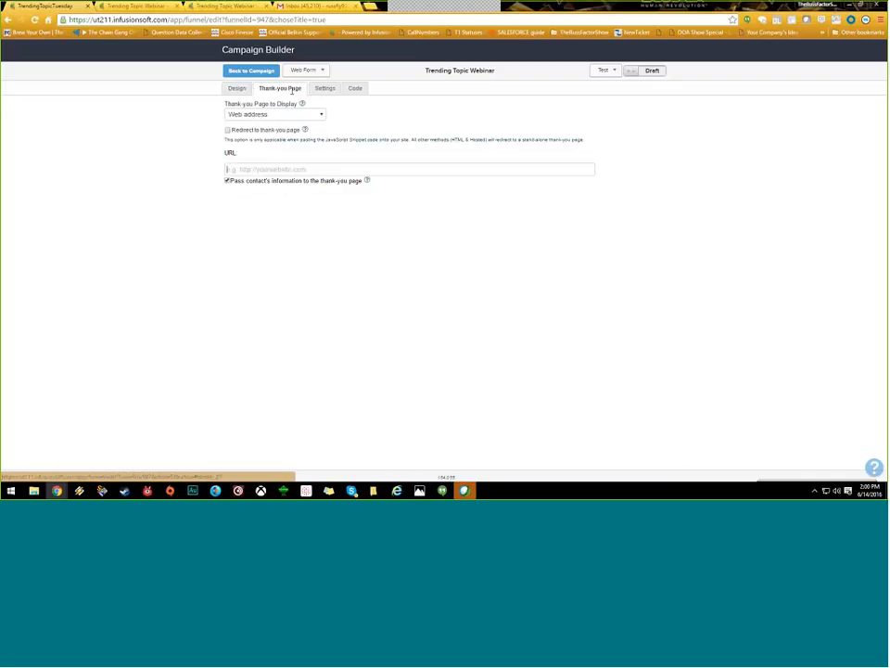
pyautogui.click(292, 114)
pyautogui.click(292, 124)
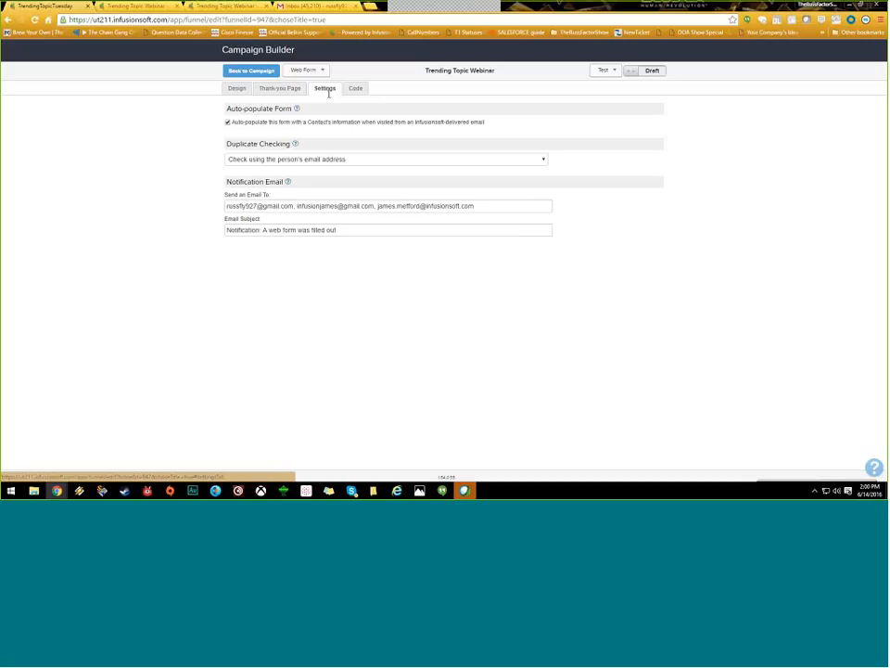
pyautogui.click(355, 88)
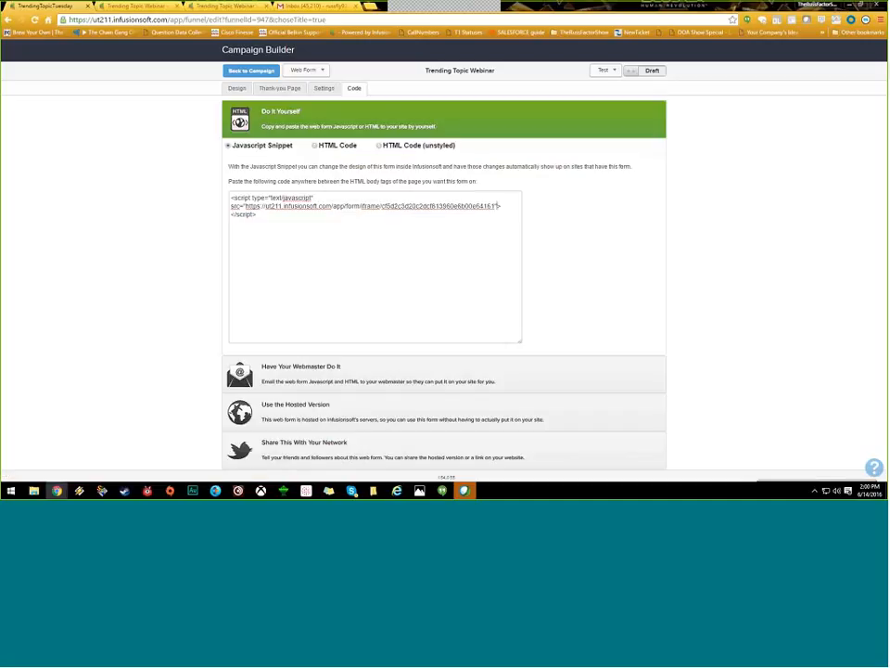